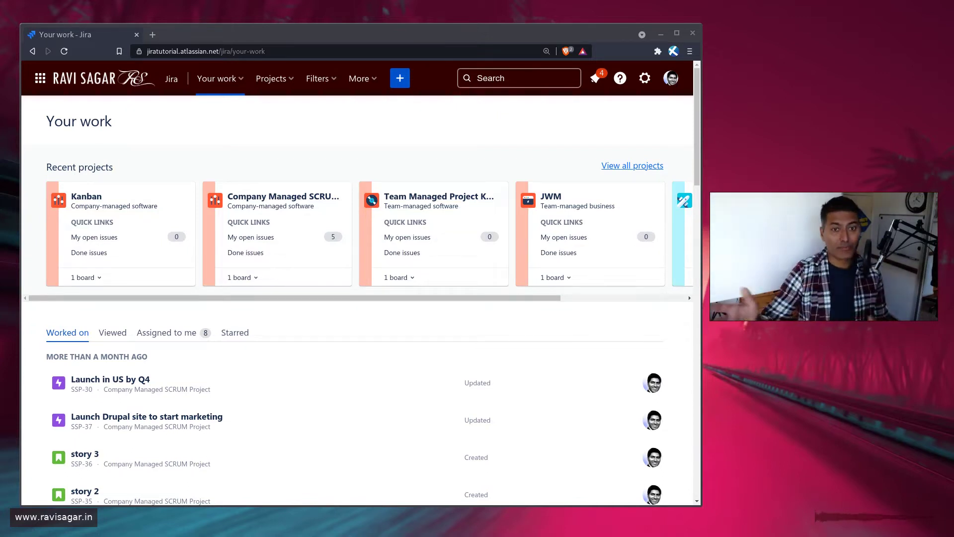
Step: Start creating a new project and show the Work management project templates
{"action": "left_click", "coordinate": [555, 125]}
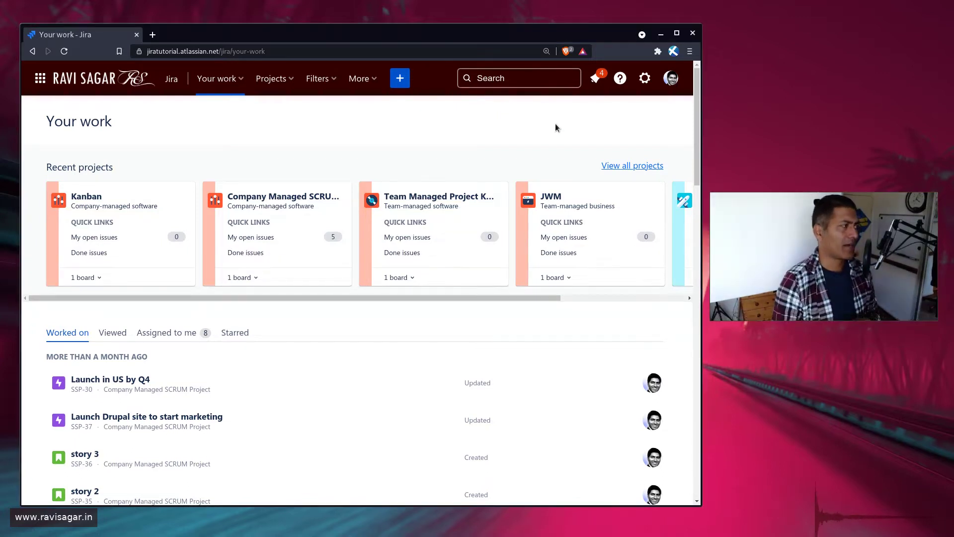
{"action": "left_click", "coordinate": [285, 90]}
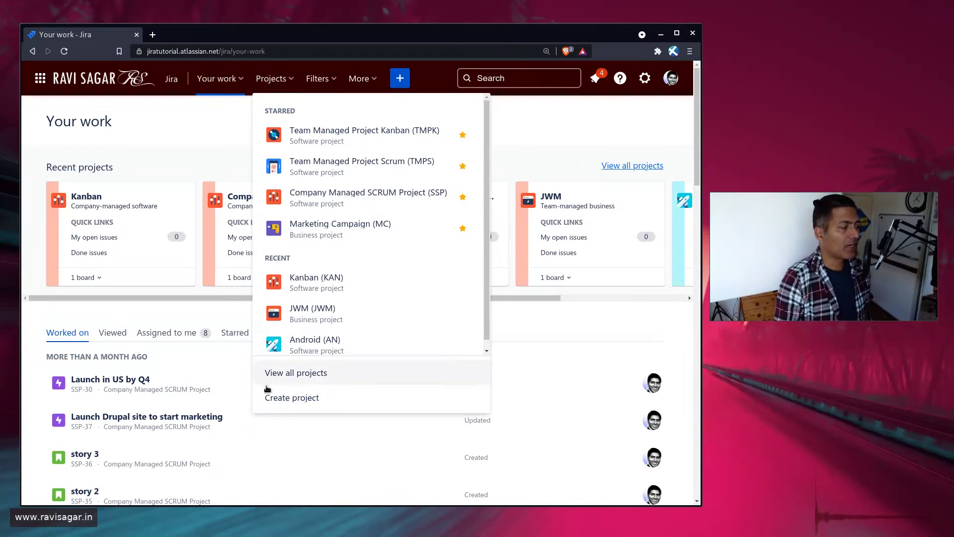
{"action": "left_click", "coordinate": [297, 399]}
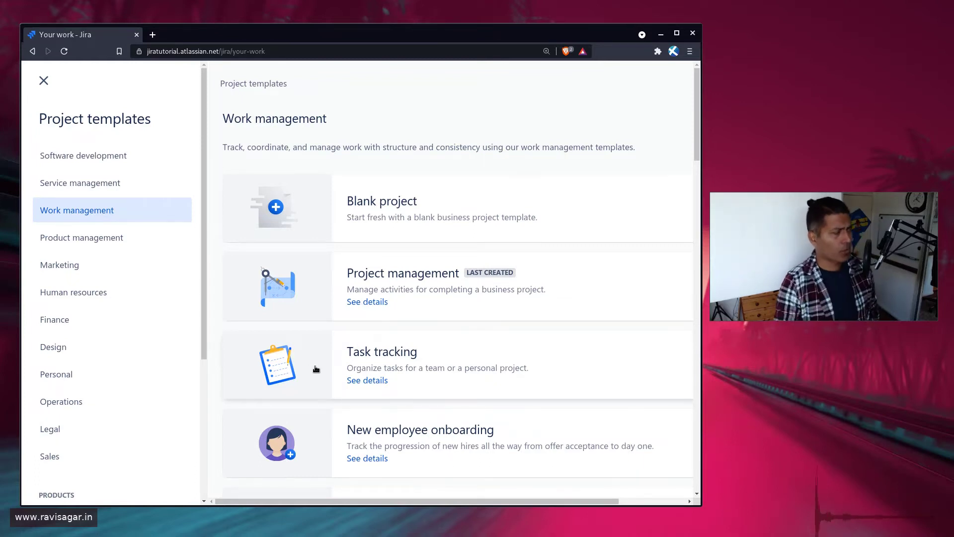
{"action": "left_click", "coordinate": [127, 168]}
{"action": "left_click", "coordinate": [115, 183]}
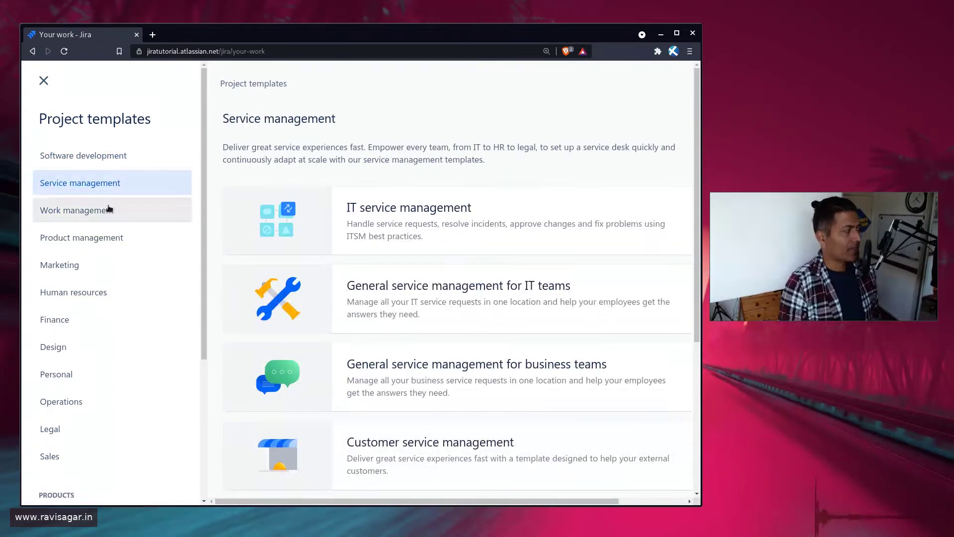
{"action": "left_click", "coordinate": [110, 209]}
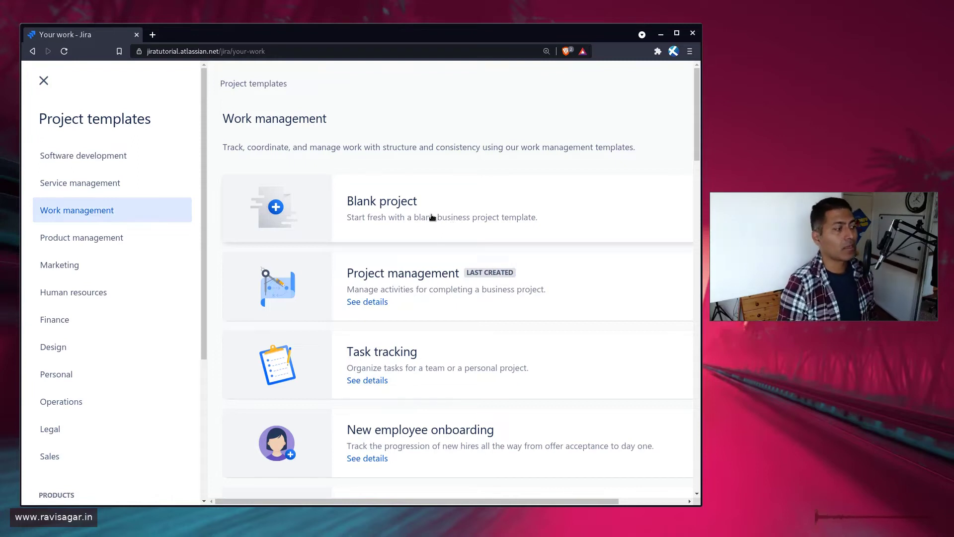
Step: Examine the available Work management templates, including the details of the New employee onboarding template
{"action": "left_click", "coordinate": [422, 288]}
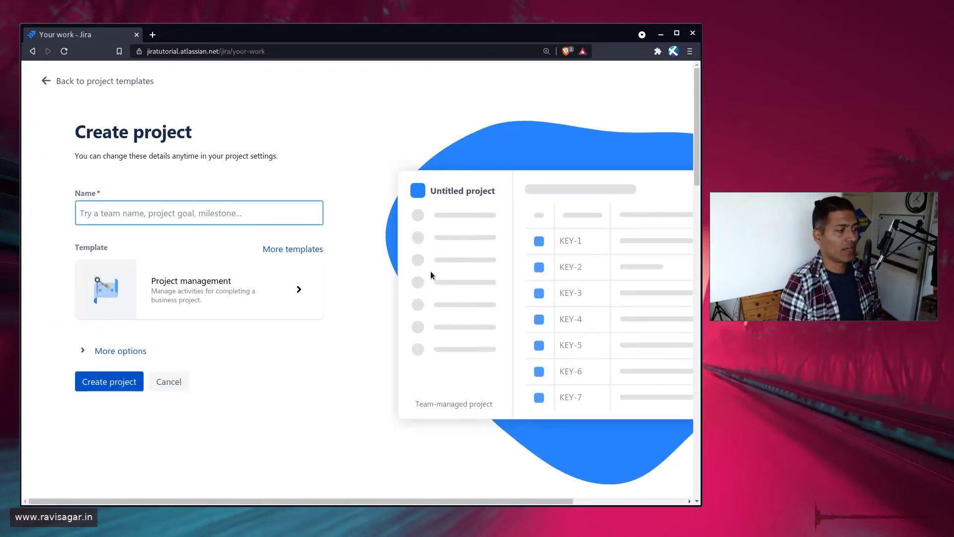
{"action": "left_click", "coordinate": [293, 288]}
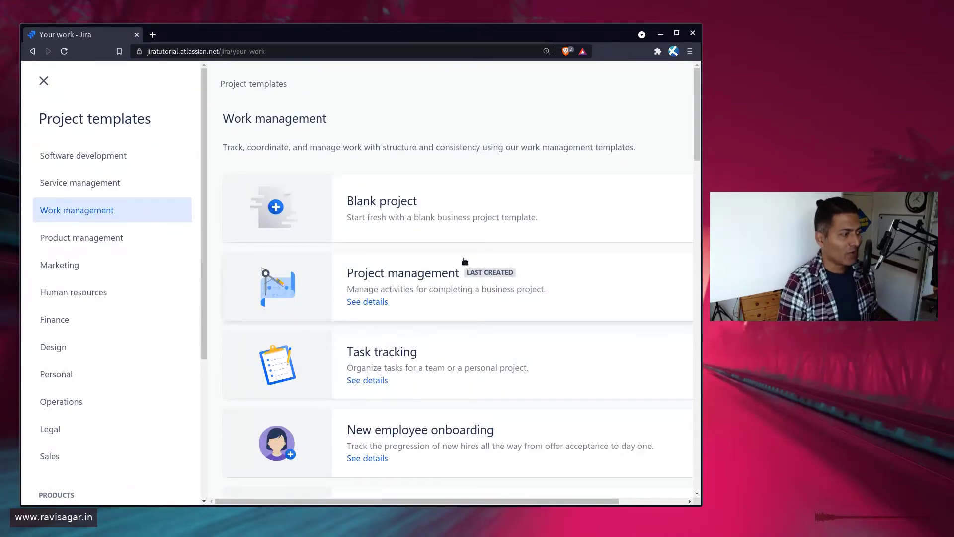
{"action": "scroll", "coordinate": [465, 261], "scroll_direction": "down", "scroll_amount": 5}
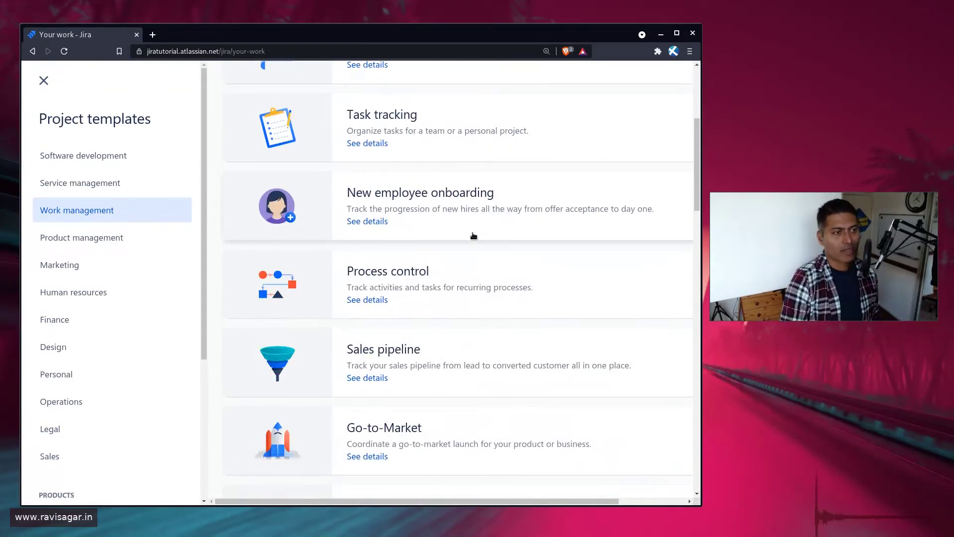
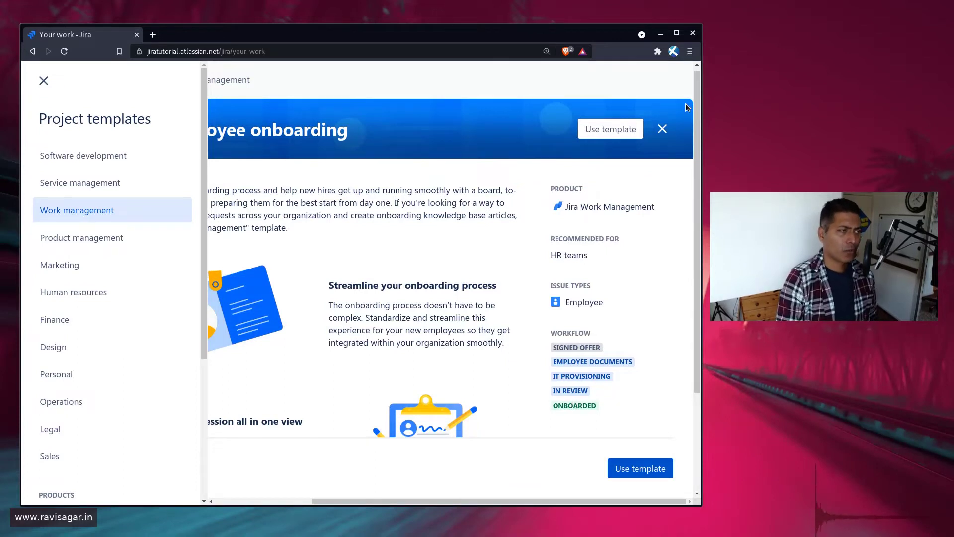
{"action": "left_click", "coordinate": [670, 134]}
{"action": "left_click_drag", "start_coordinate": [428, 499], "coordinate": [370, 495]}
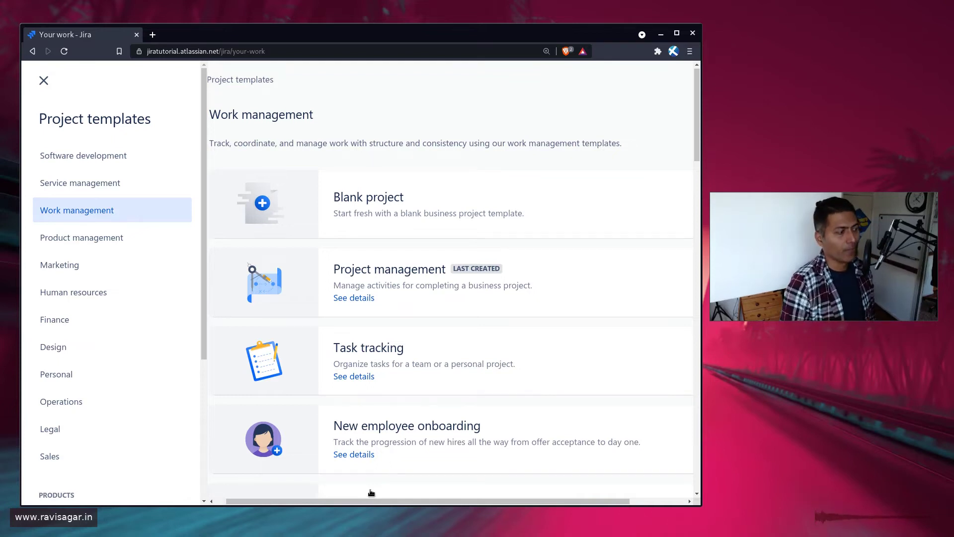
{"action": "scroll", "coordinate": [458, 238], "scroll_direction": "down", "scroll_amount": 3}
{"action": "scroll", "coordinate": [458, 237], "scroll_direction": "down", "scroll_amount": 9}
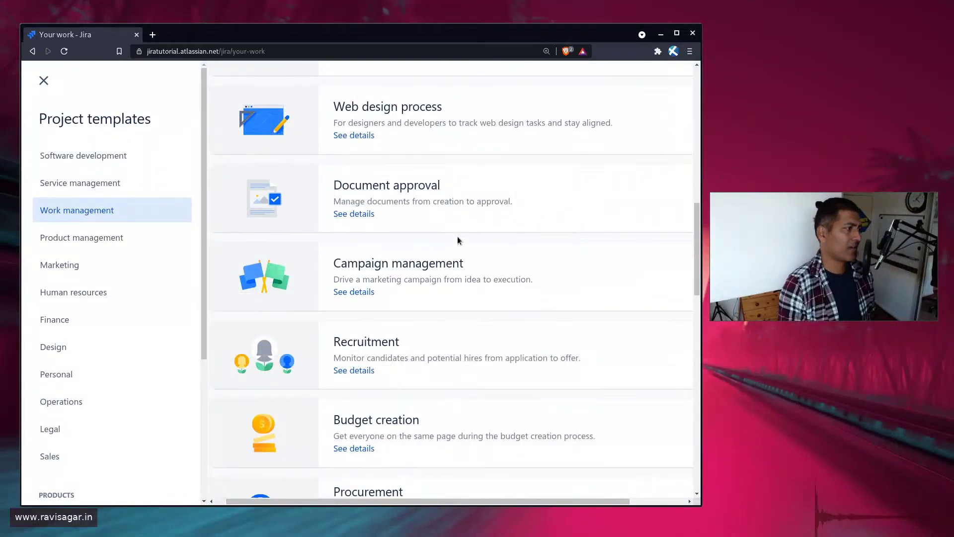
{"action": "scroll", "coordinate": [457, 239], "scroll_direction": "down", "scroll_amount": 9}
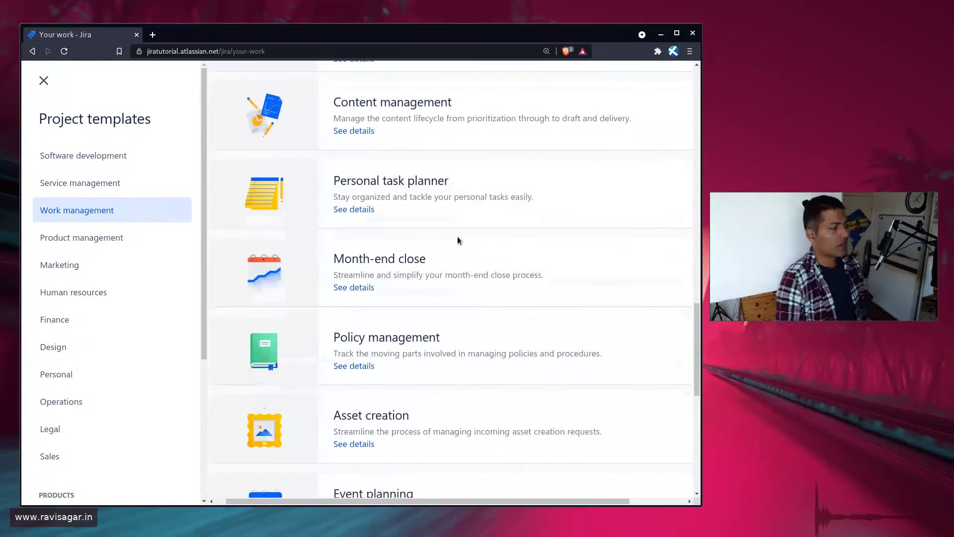
{"action": "scroll", "coordinate": [457, 240], "scroll_direction": "down", "scroll_amount": 9}
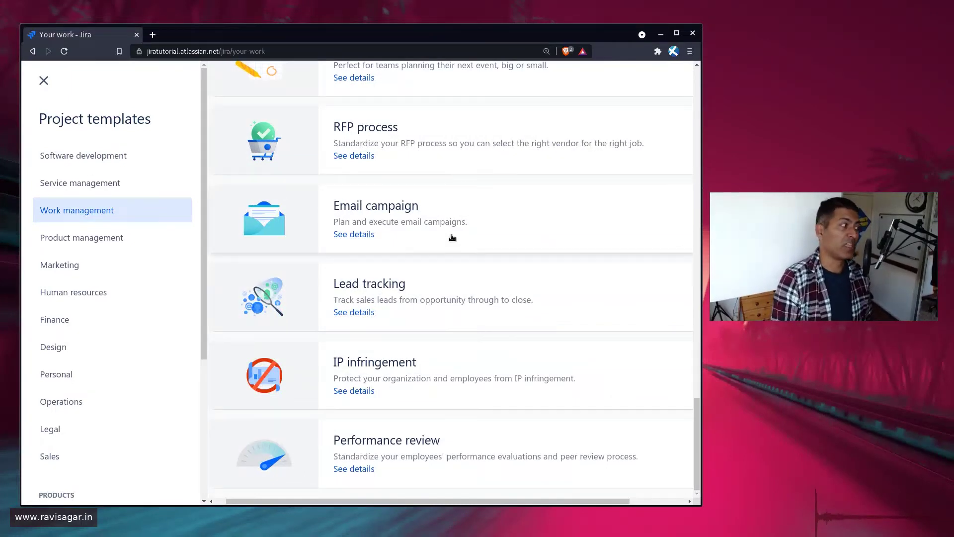
{"action": "scroll", "coordinate": [452, 318], "scroll_direction": "up", "scroll_amount": 4}
{"action": "scroll", "coordinate": [452, 318], "scroll_direction": "up", "scroll_amount": 20}
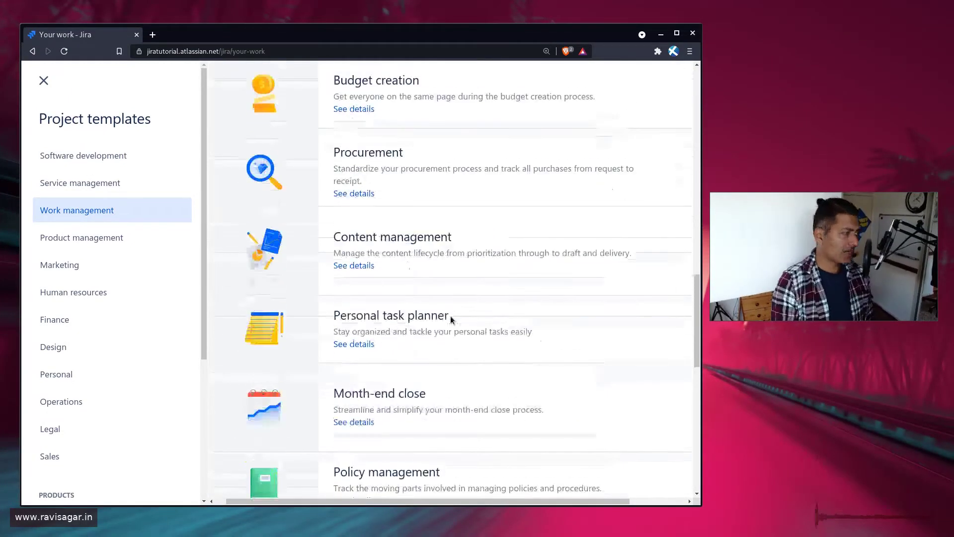
{"action": "scroll", "coordinate": [451, 319], "scroll_direction": "up", "scroll_amount": 4}
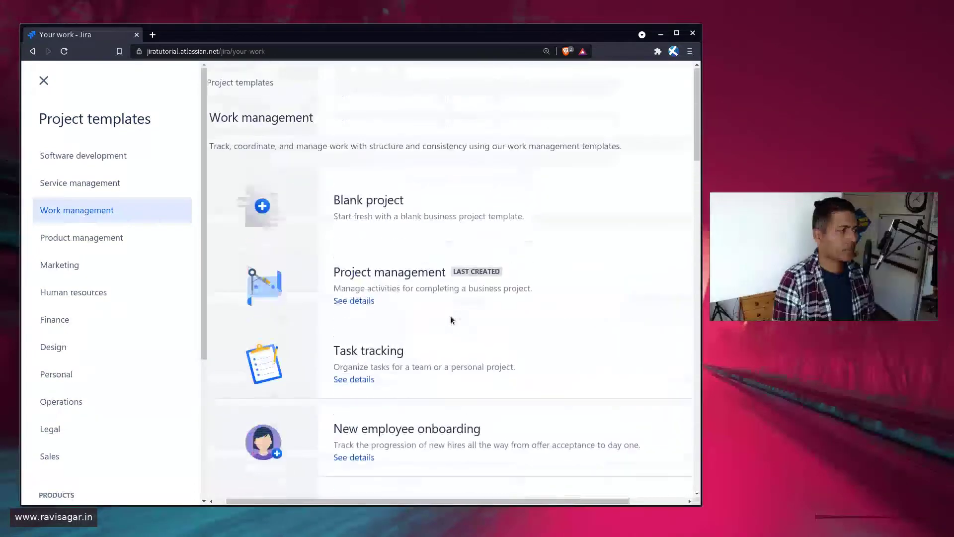
Step: Review the Project management template's issue types and workflow, and use it for the new project
{"action": "left_click", "coordinate": [353, 300]}
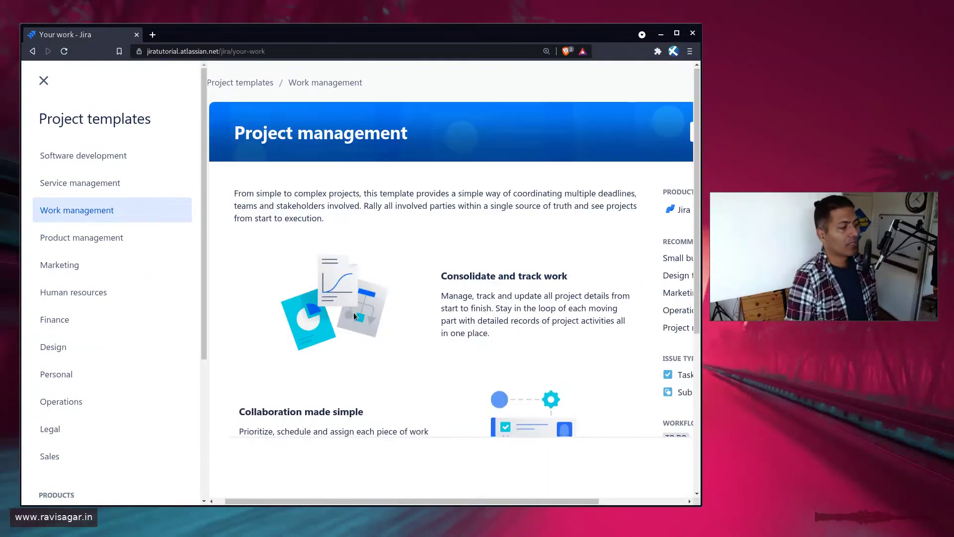
{"action": "left_click_drag", "start_coordinate": [476, 501], "coordinate": [563, 501]}
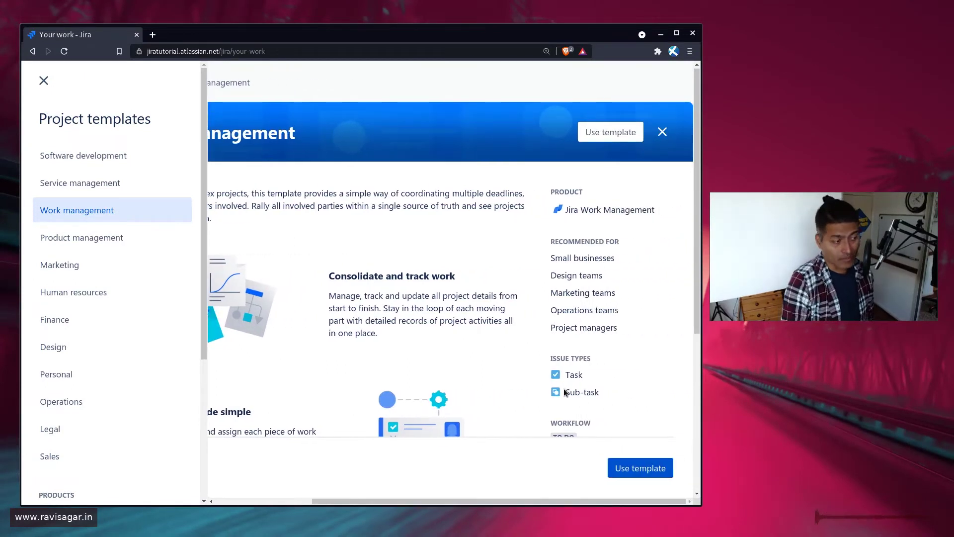
{"action": "scroll", "coordinate": [597, 343], "scroll_direction": "down", "scroll_amount": 2}
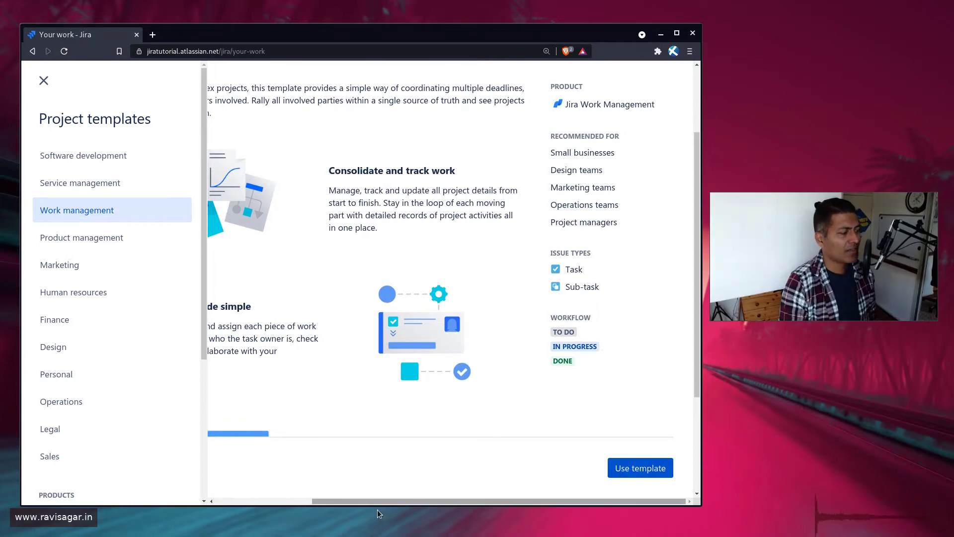
{"action": "mouse_move", "coordinate": [390, 501]}
{"action": "left_mouse_down"}
{"action": "mouse_move", "coordinate": [324, 509]}
{"action": "mouse_move", "coordinate": [411, 517]}
{"action": "mouse_move", "coordinate": [401, 510]}
{"action": "left_mouse_up"}
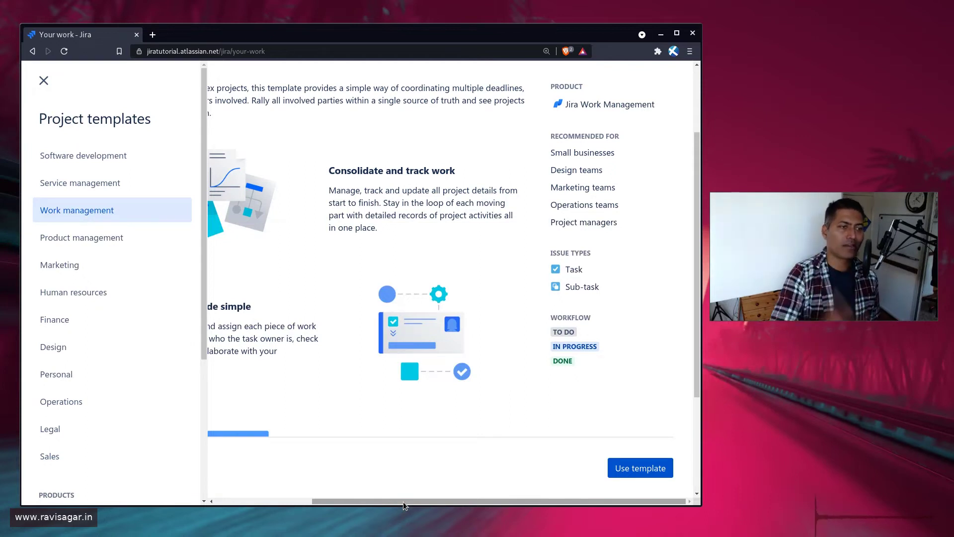
{"action": "left_click", "coordinate": [646, 470]}
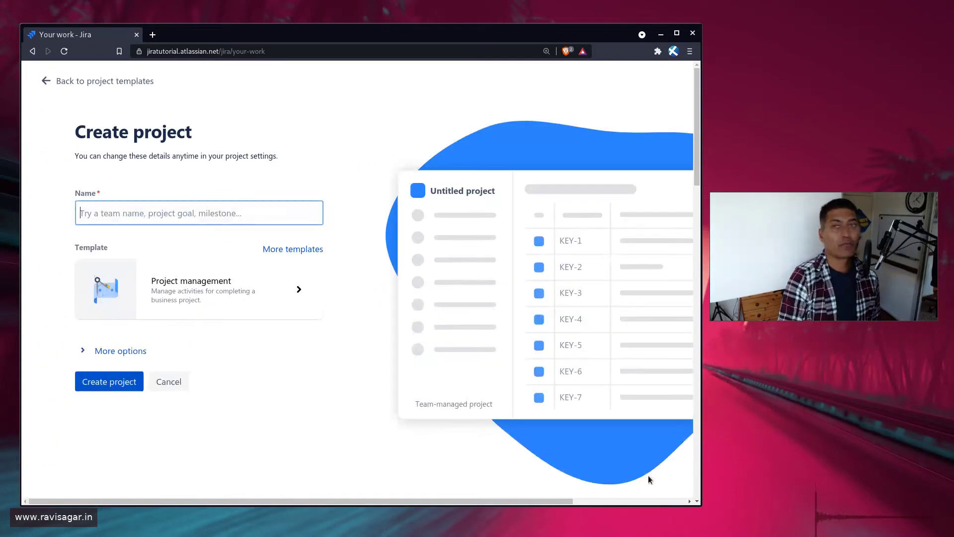
Step: Name the project "PM Campaign Management" and create it
{"action": "left_click", "coordinate": [195, 206]}
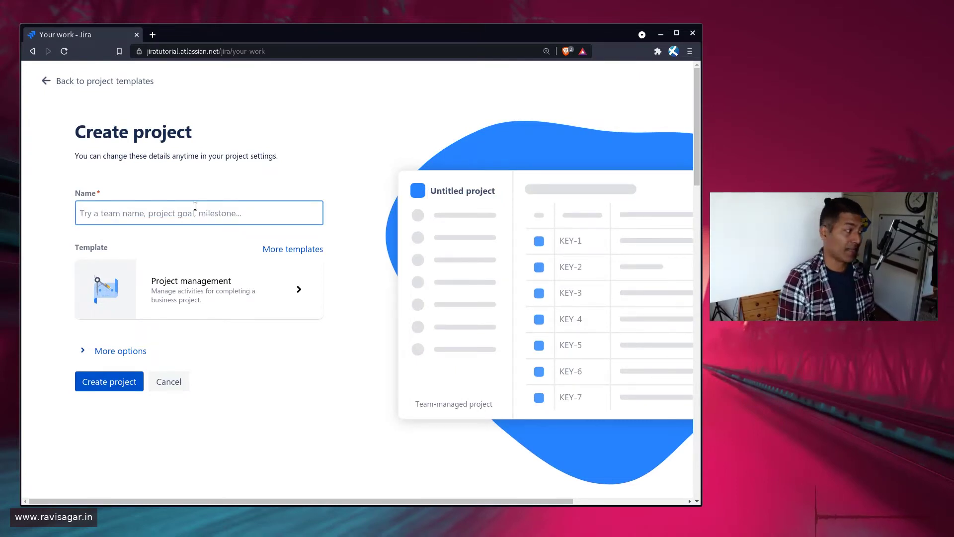
{"action": "type", "text": "PM"}
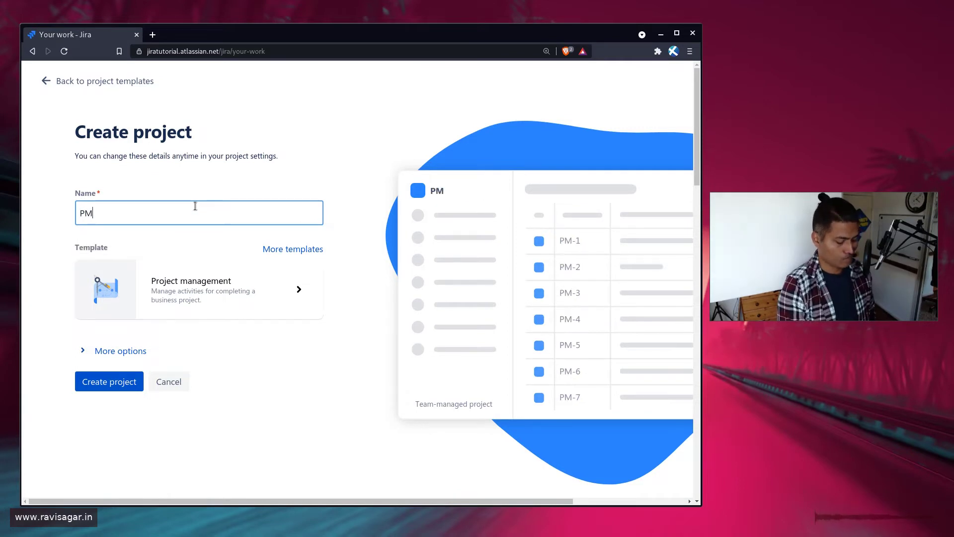
{"action": "type", "text": "-"}
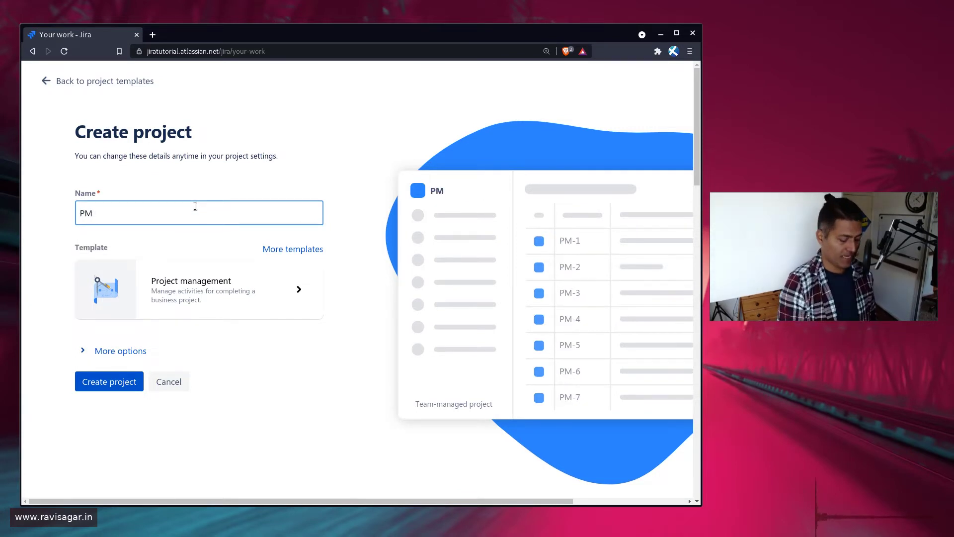
{"action": "type", "text": "Camp"}
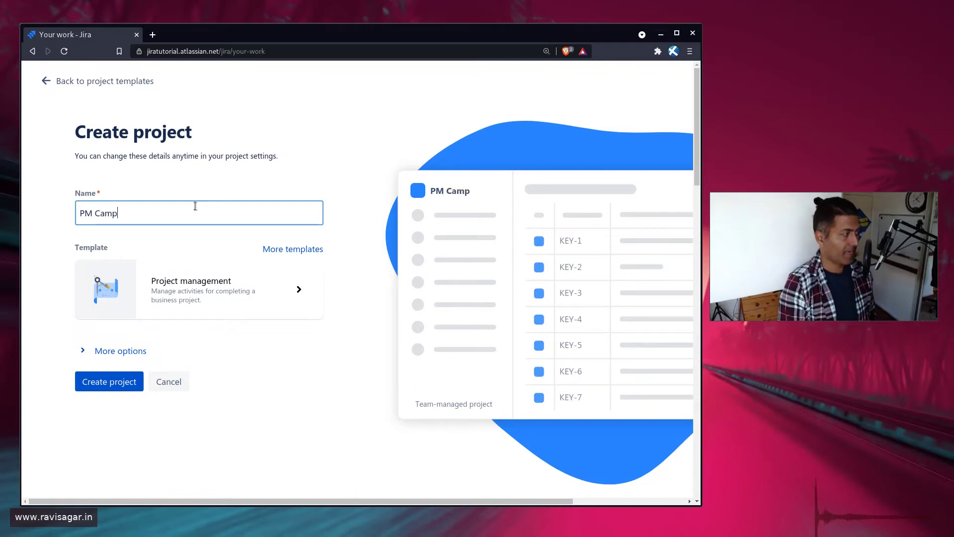
{"action": "type", "text": "aign Management"}
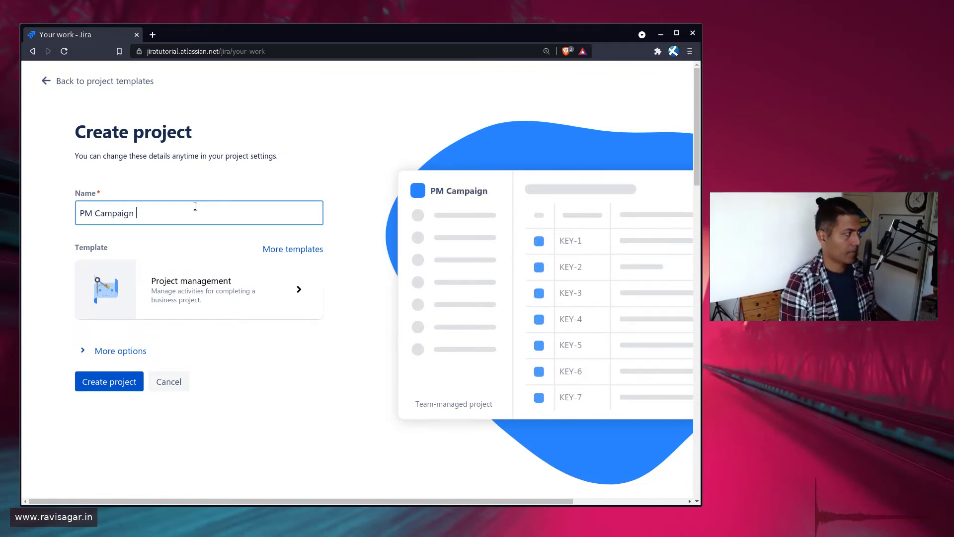
{"action": "left_click", "coordinate": [106, 381]}
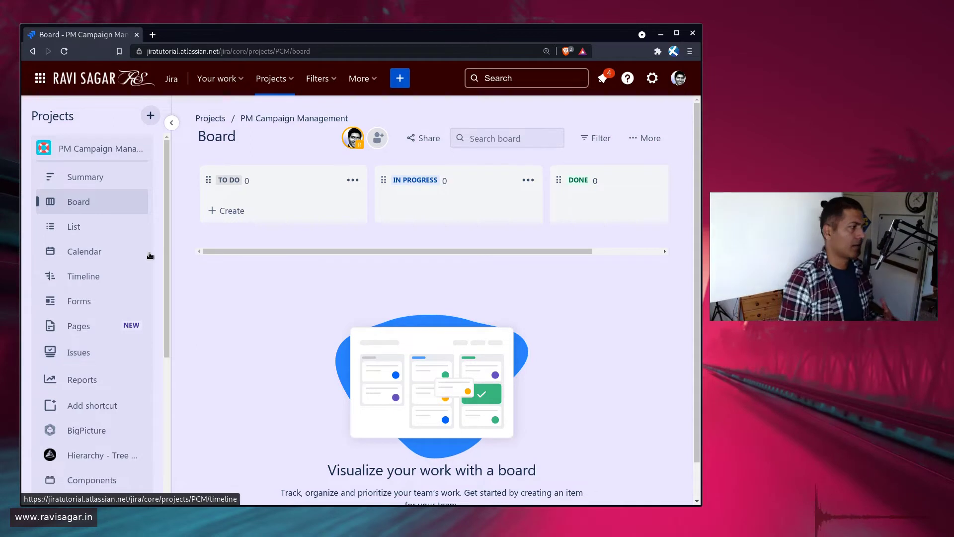
Step: Add two tasks named "Task 1" and "Task 2" to the board's To Do column
{"action": "left_click", "coordinate": [227, 215]}
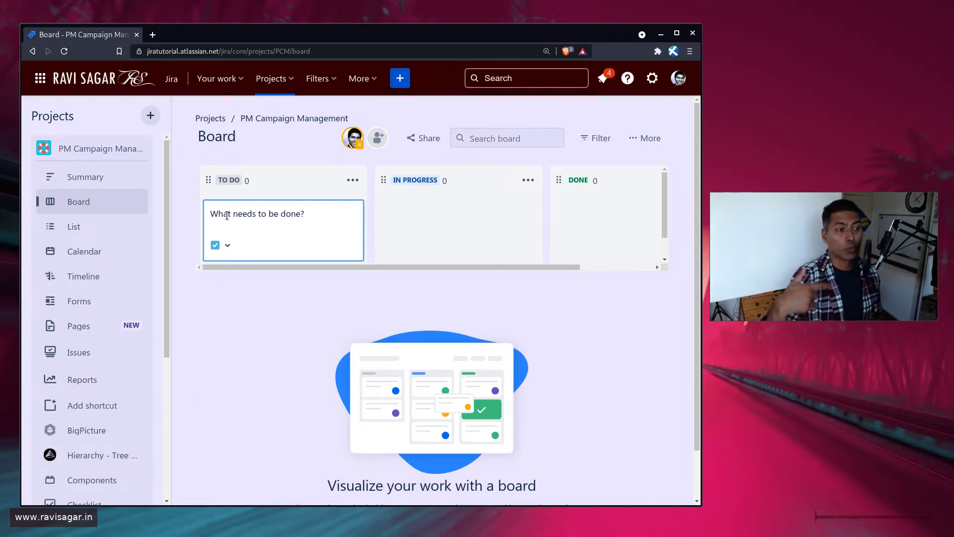
{"action": "type", "text": "Task 1"}
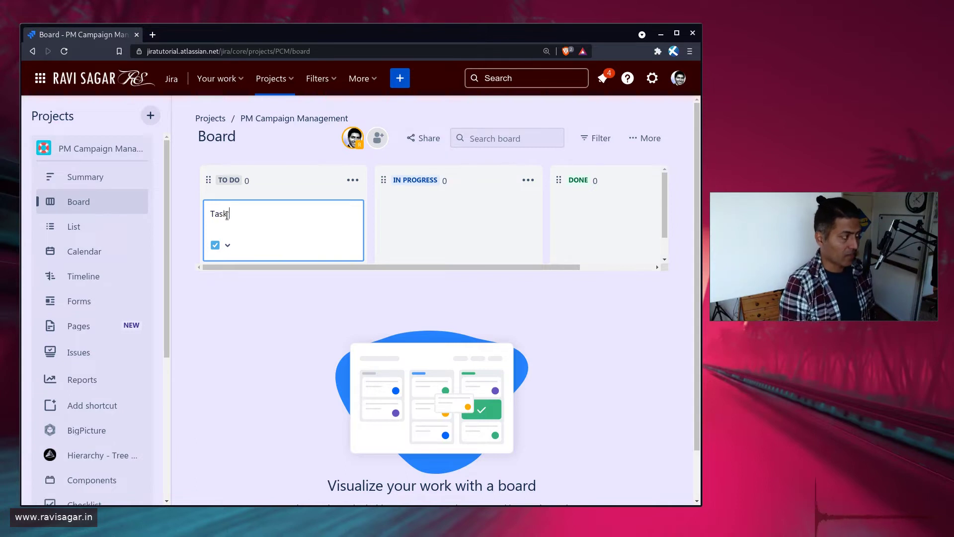
{"action": "key", "text": "Return"}
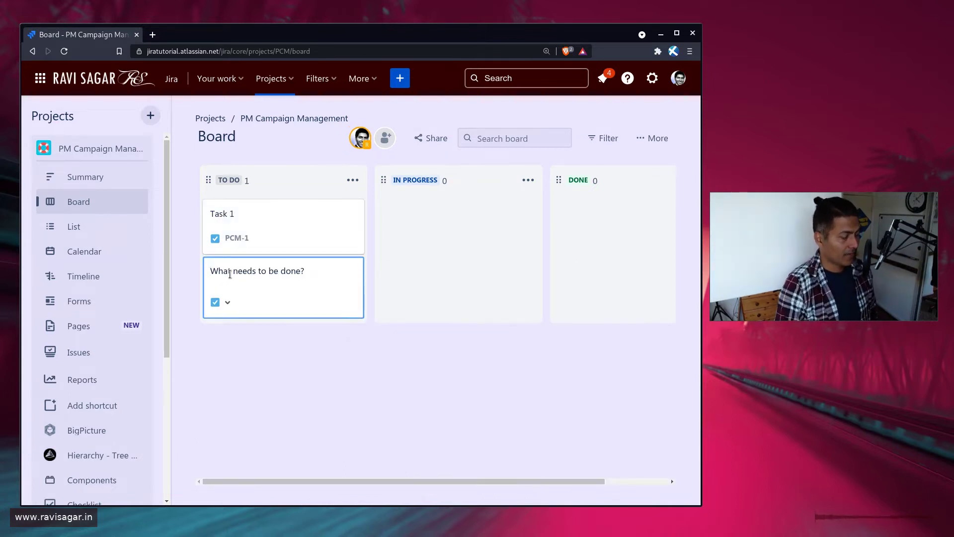
{"action": "type", "text": "Task 2"}
{"action": "key", "text": "Return"}
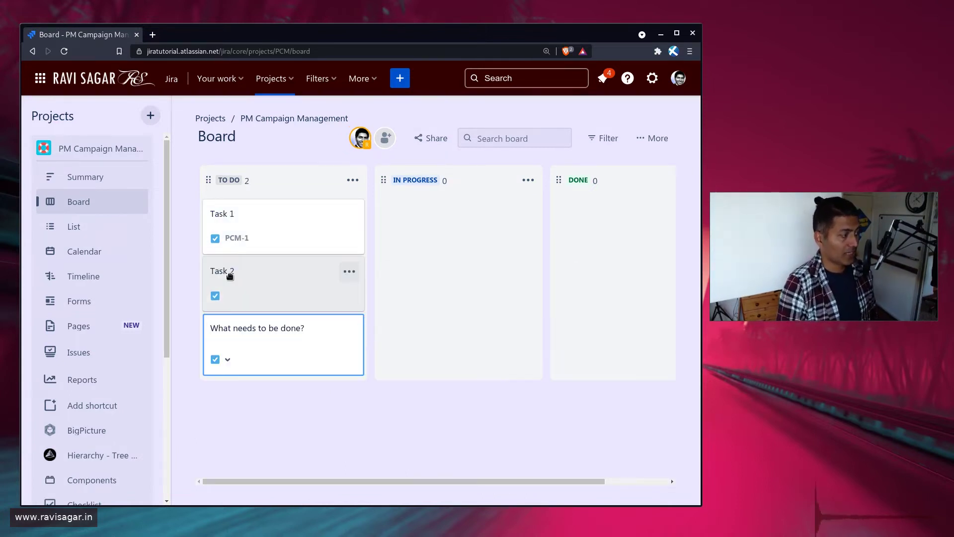
Step: Move Task 2 to the In Progress column and Task 1 to the Done column
{"action": "left_click_drag", "start_coordinate": [264, 272], "coordinate": [422, 212]}
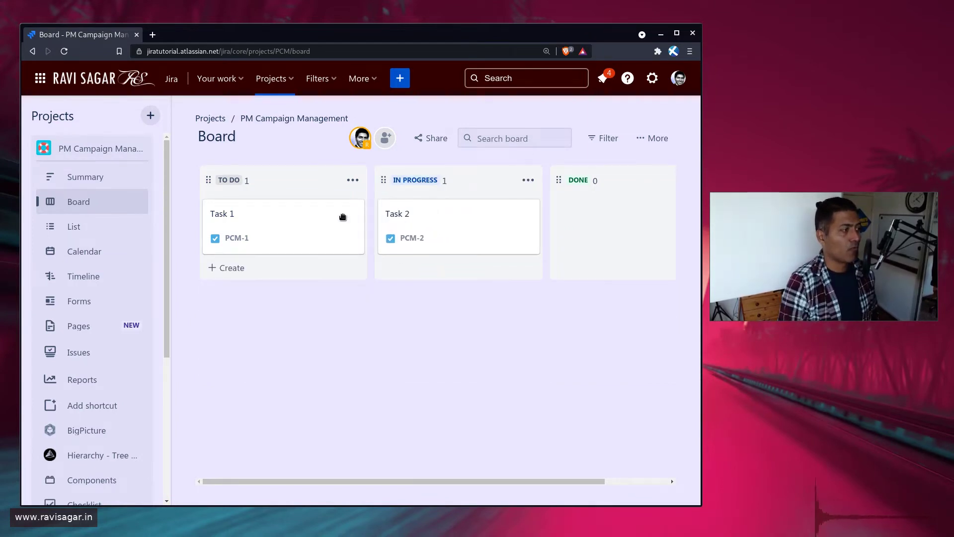
{"action": "left_click_drag", "start_coordinate": [293, 215], "coordinate": [580, 223]}
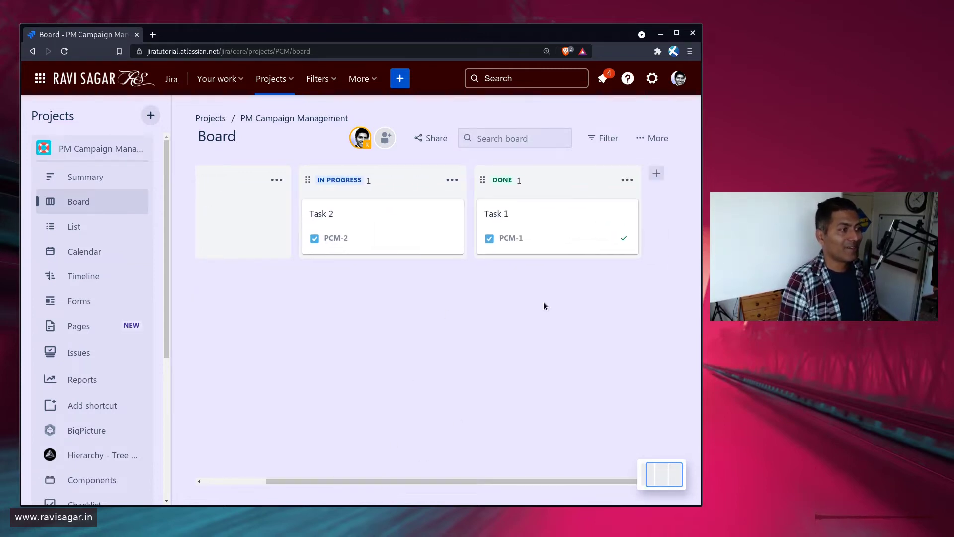
{"action": "left_click", "coordinate": [656, 174]}
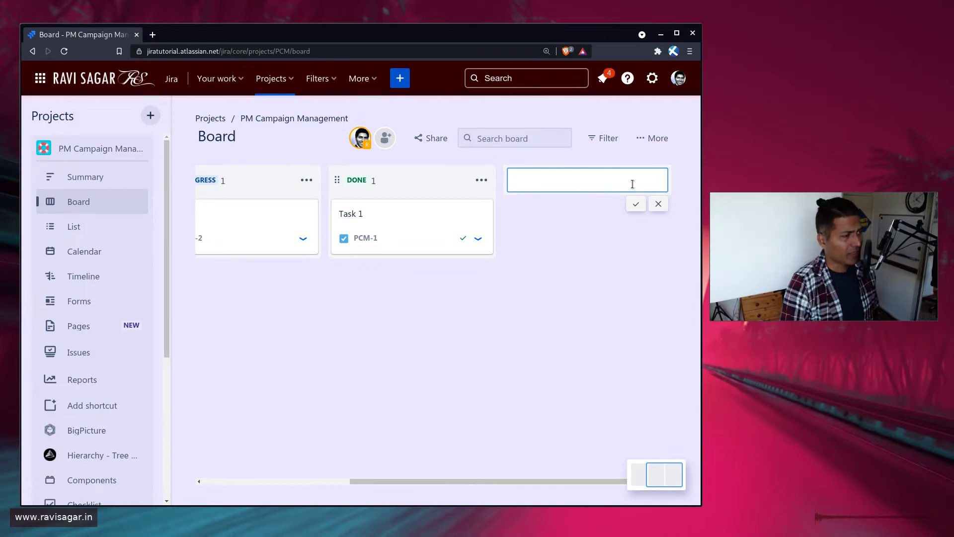
{"action": "left_click", "coordinate": [660, 205]}
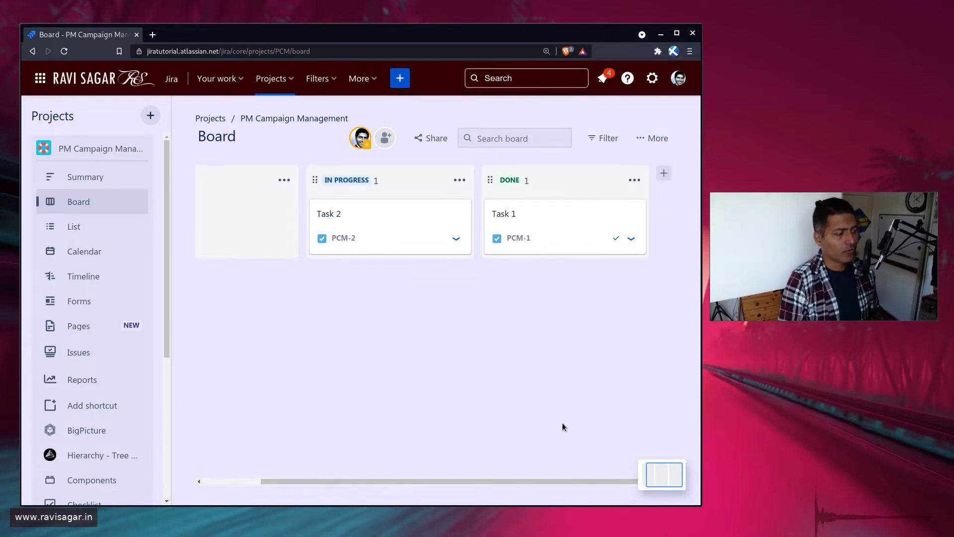
{"action": "left_click_drag", "start_coordinate": [505, 481], "coordinate": [377, 480]}
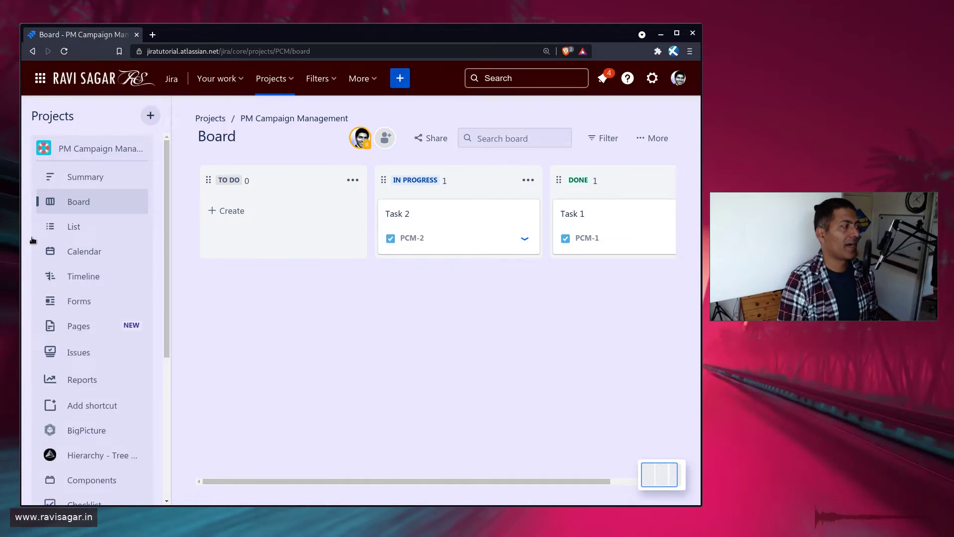
Step: Add two tasks named "Task 3" and "Task 4" in the project's list view and collapse the project sidebar
{"action": "left_click", "coordinate": [75, 229]}
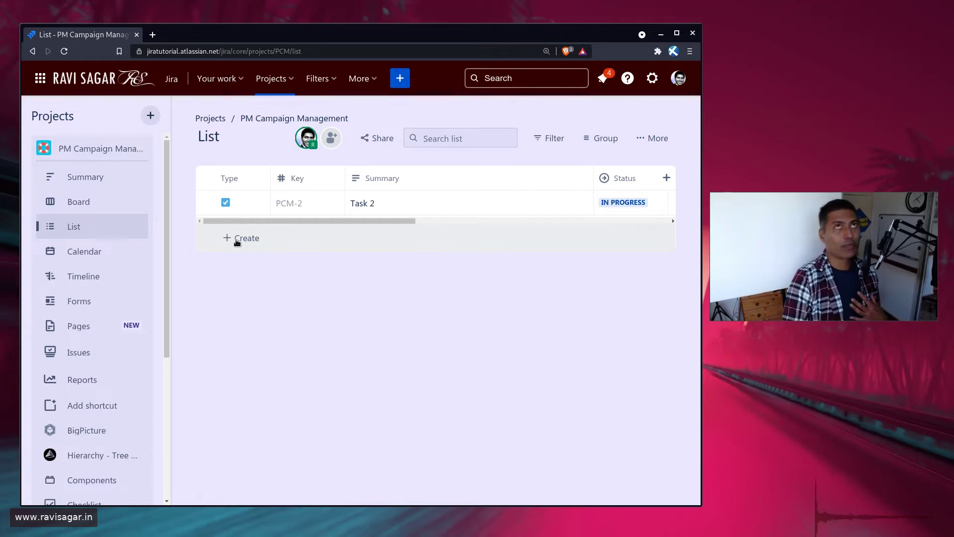
{"action": "left_click", "coordinate": [237, 240]}
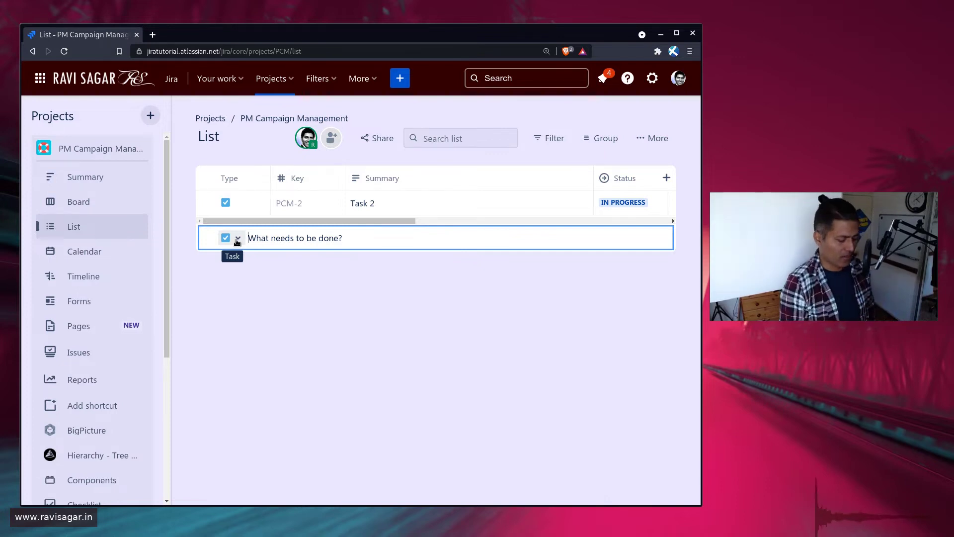
{"action": "type", "text": "Task 3"}
{"action": "key", "text": "Return"}
{"action": "type", "text": "T"}
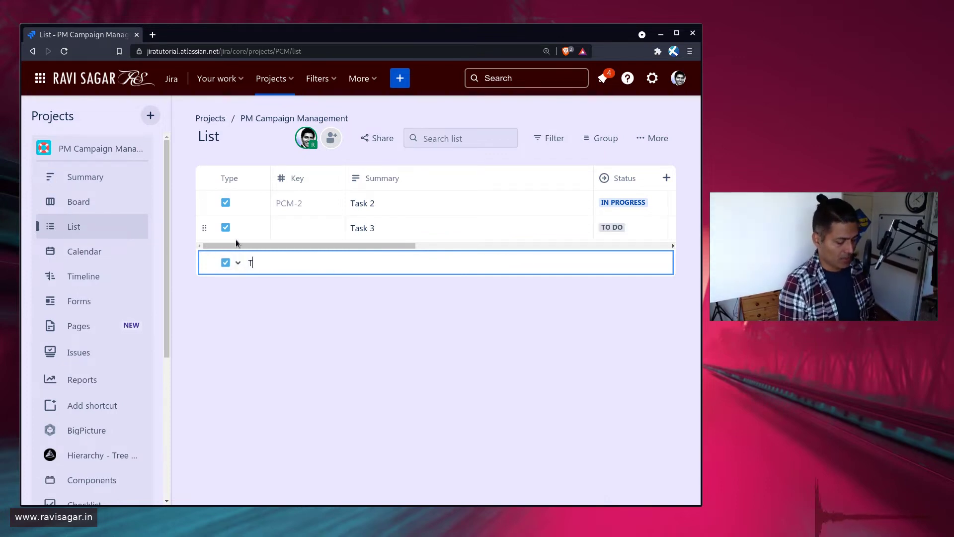
{"action": "type", "text": "ask 4"}
{"action": "key", "text": "Return"}
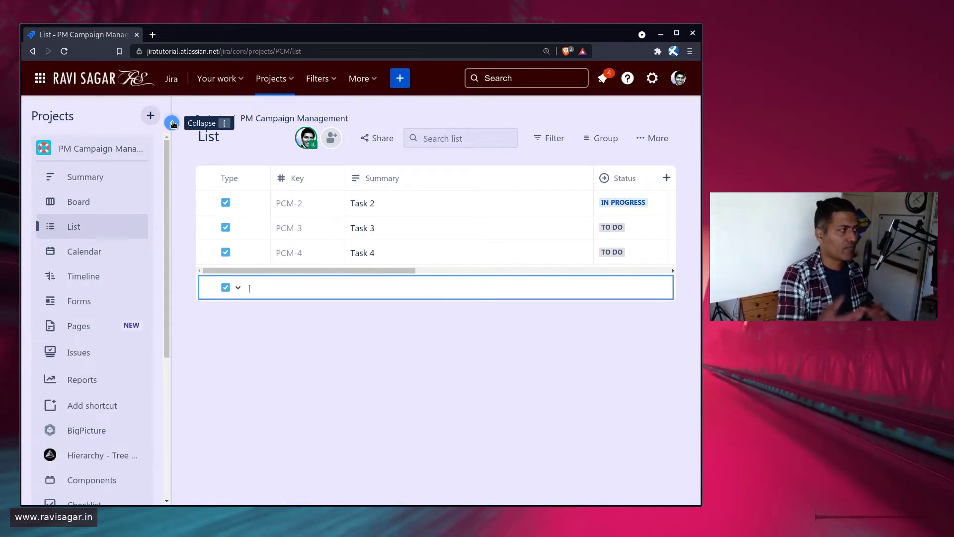
{"action": "left_click", "coordinate": [299, 349]}
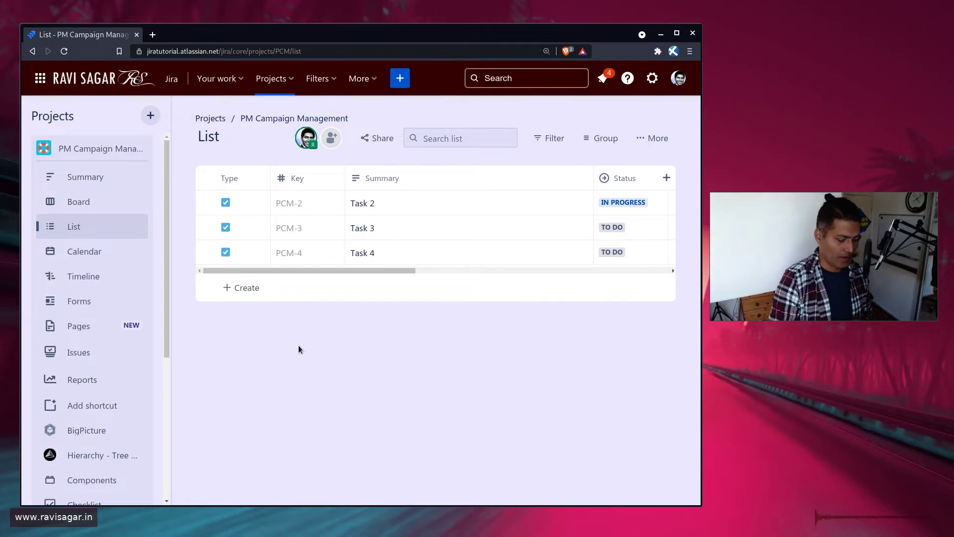
{"action": "key", "text": "bracketleft"}
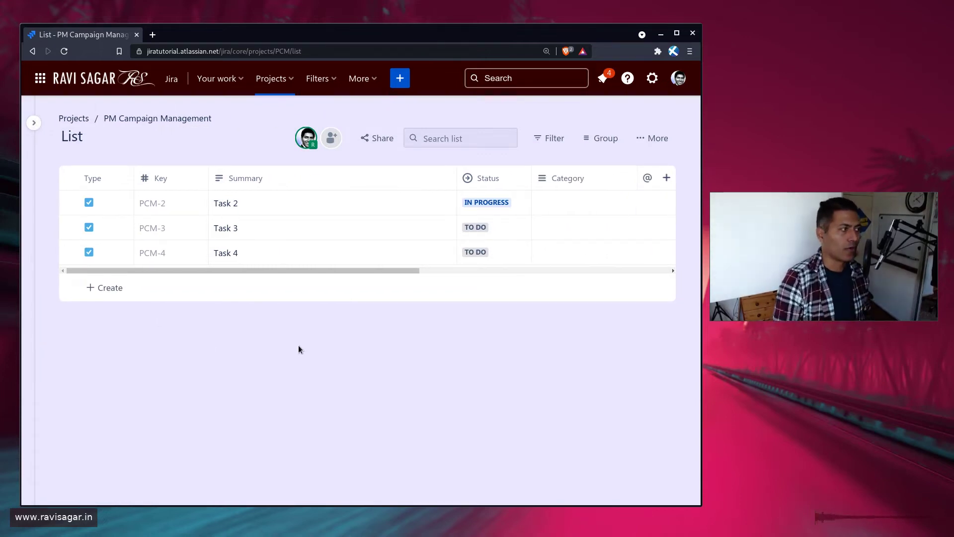
Step: Rename Task 2 to "Task 22322" and change the status of Task 3 to In Progress
{"action": "left_click", "coordinate": [300, 202]}
{"action": "type", "text": "2322"}
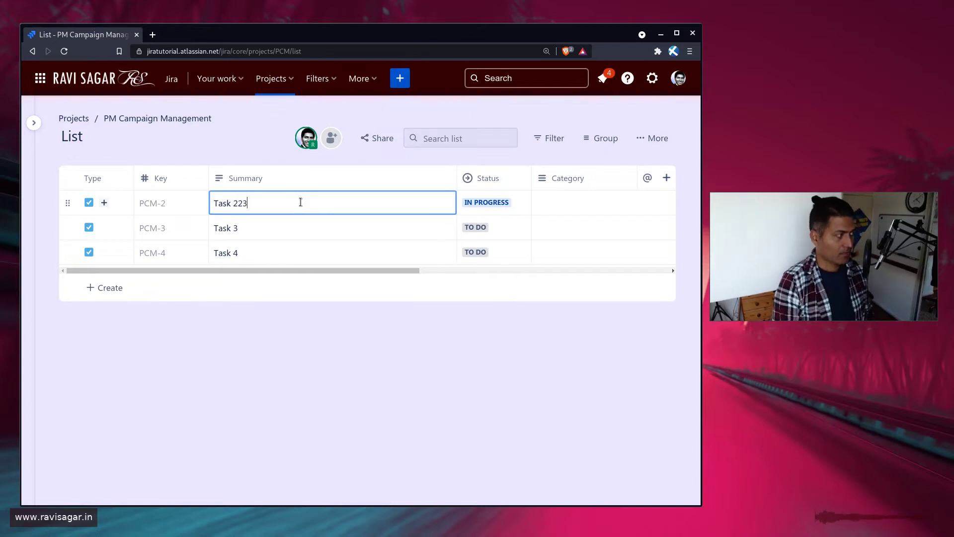
{"action": "key", "text": "Return"}
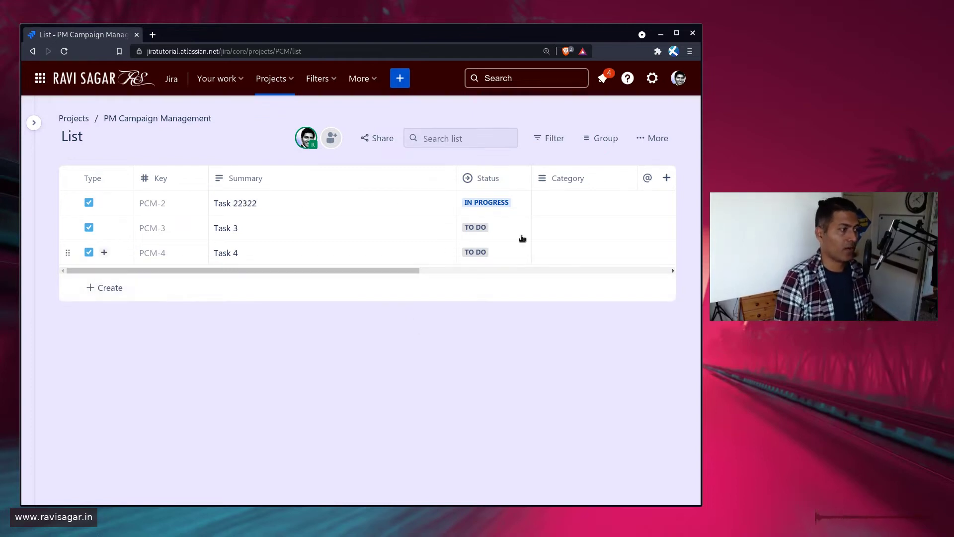
{"action": "left_click", "coordinate": [497, 226]}
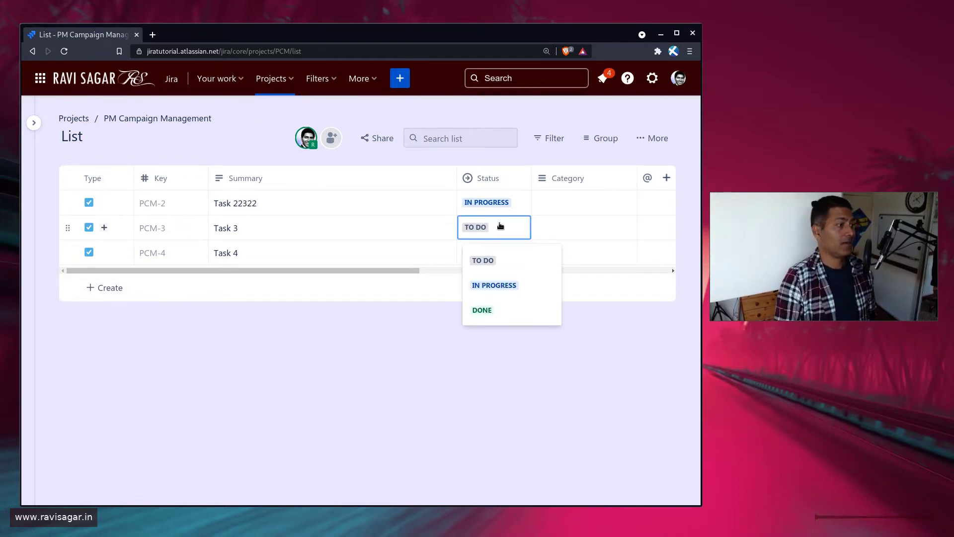
{"action": "left_click", "coordinate": [499, 284]}
Step: Assign Task 22322 to yourself and set the due date of Task 22322 and Task 3 to Sep 20, 2022
{"action": "left_click_drag", "start_coordinate": [389, 271], "coordinate": [476, 271]}
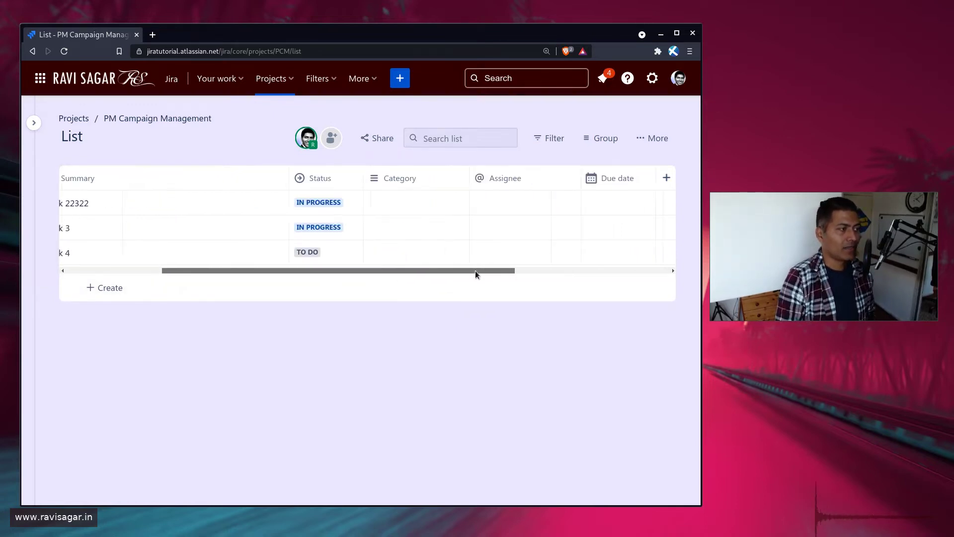
{"action": "left_click", "coordinate": [417, 200]}
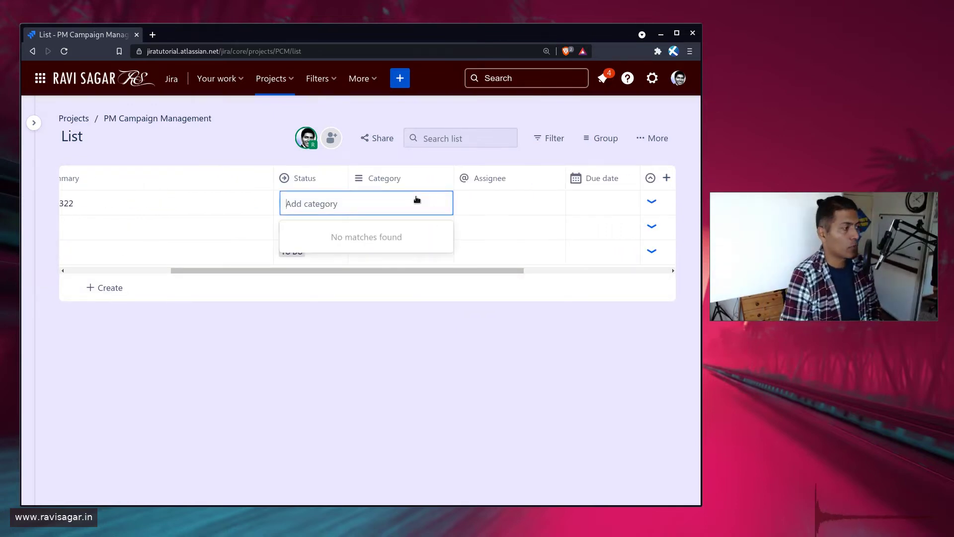
{"action": "left_click", "coordinate": [505, 201]}
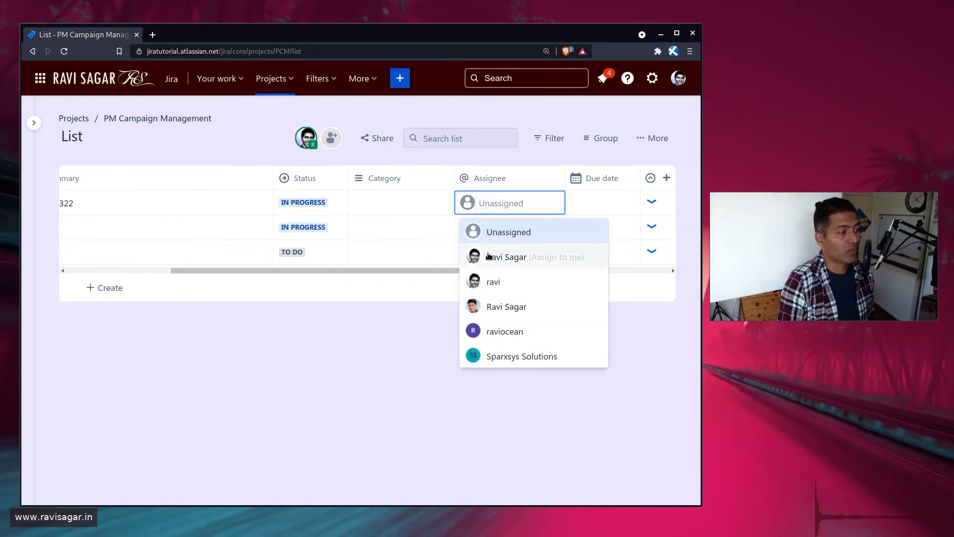
{"action": "left_click", "coordinate": [489, 256]}
{"action": "left_click", "coordinate": [594, 200]}
{"action": "left_click", "coordinate": [574, 341]}
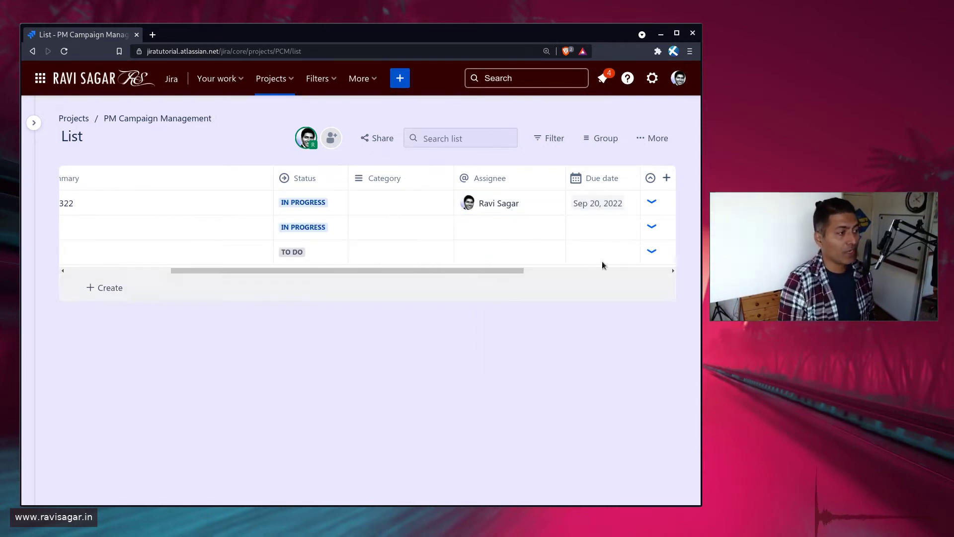
{"action": "left_click", "coordinate": [598, 228]}
{"action": "left_click", "coordinate": [574, 368]}
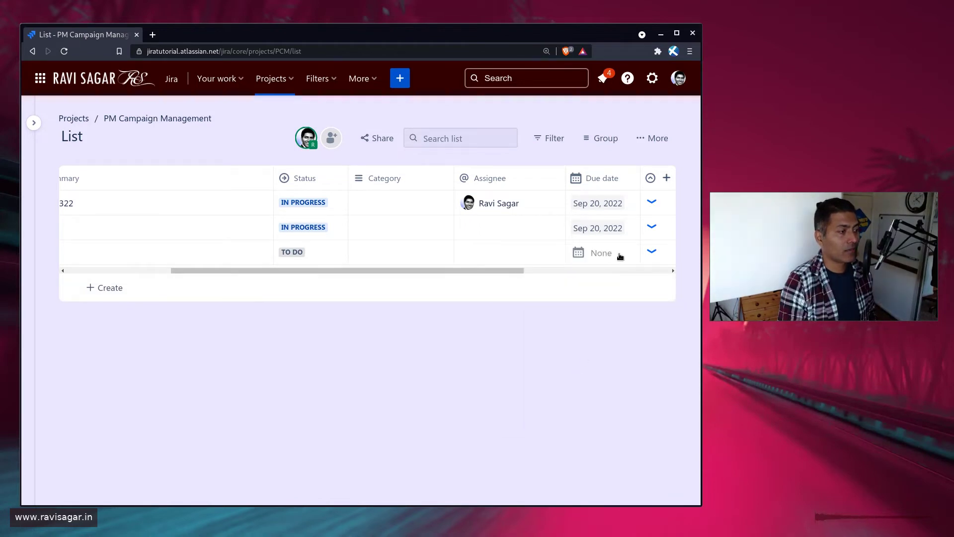
Step: Set the priority of Task 22322 to Lowest and of Task 3 to High
{"action": "left_click_drag", "start_coordinate": [479, 269], "coordinate": [565, 285]}
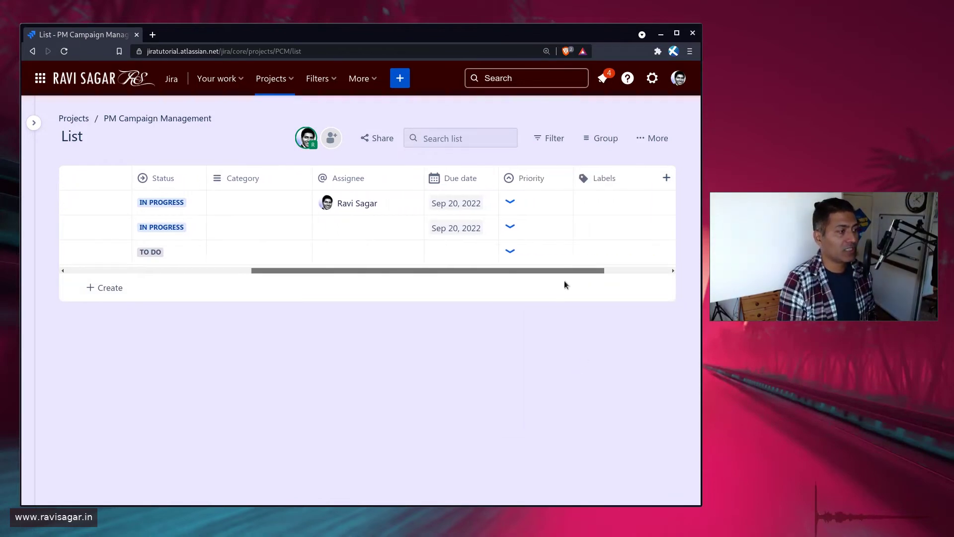
{"action": "left_click", "coordinate": [512, 202]}
{"action": "left_click", "coordinate": [535, 337]}
{"action": "left_click", "coordinate": [539, 232]}
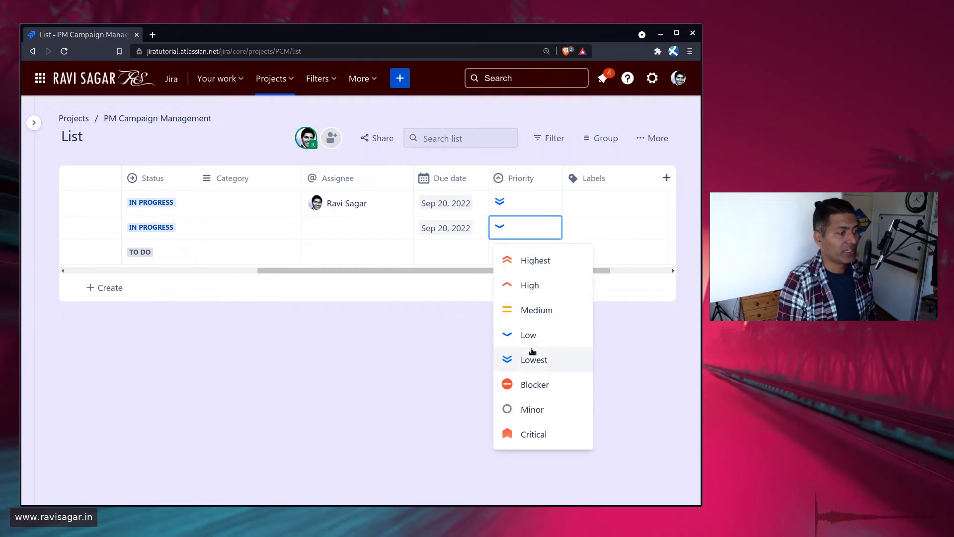
{"action": "left_click", "coordinate": [538, 284]}
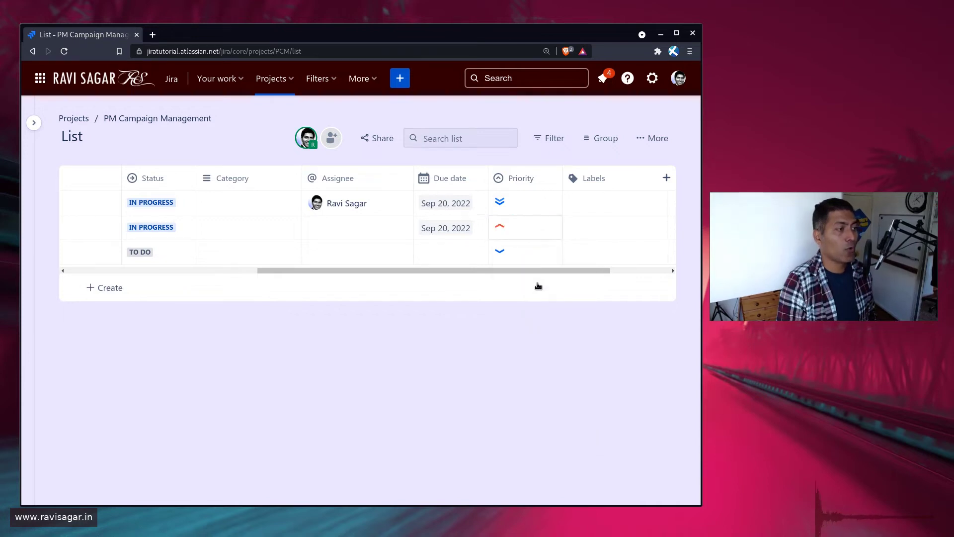
Step: Add the labels "UI" and "Admin" to Task 22322
{"action": "left_click", "coordinate": [599, 206]}
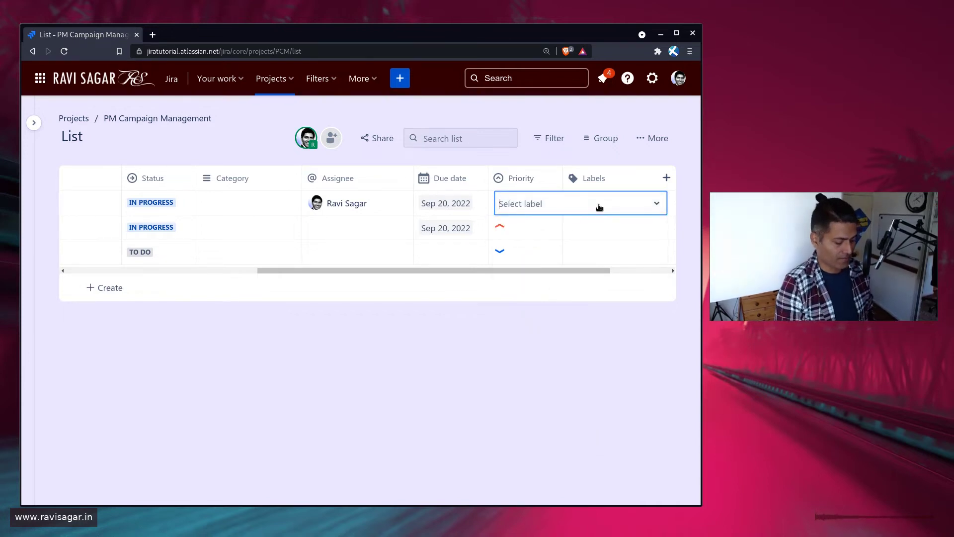
{"action": "type", "text": "UI"}
{"action": "key", "text": "Return"}
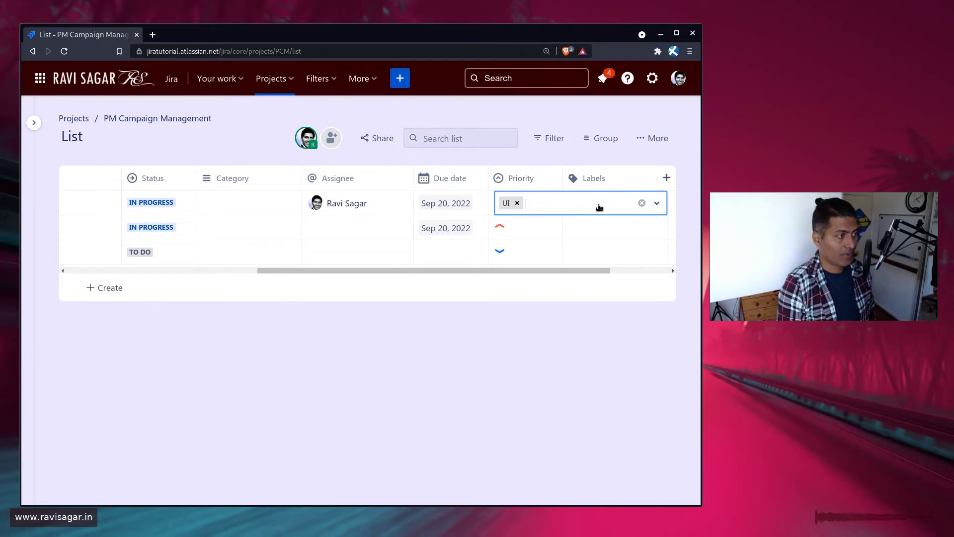
{"action": "type", "text": "admin"}
{"action": "key", "text": "Return"}
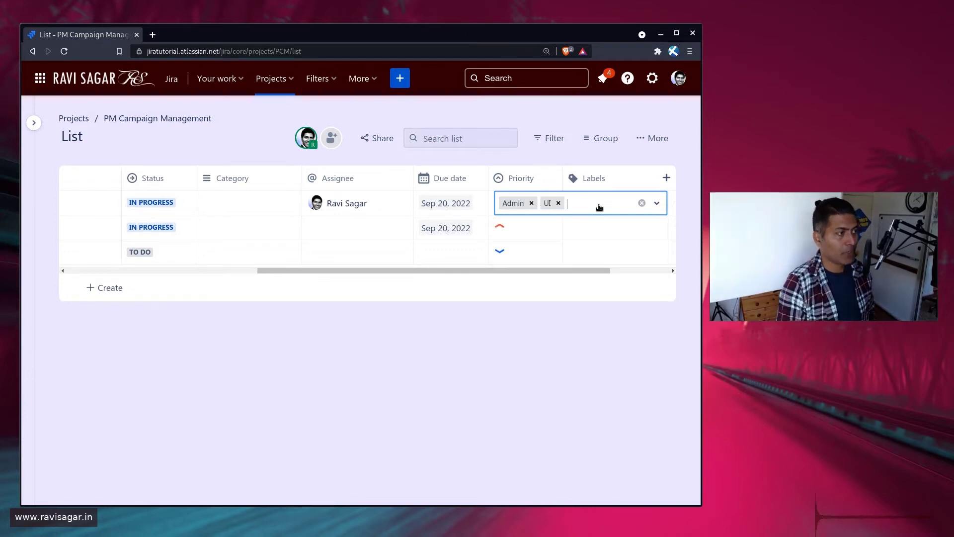
{"action": "left_click", "coordinate": [511, 400]}
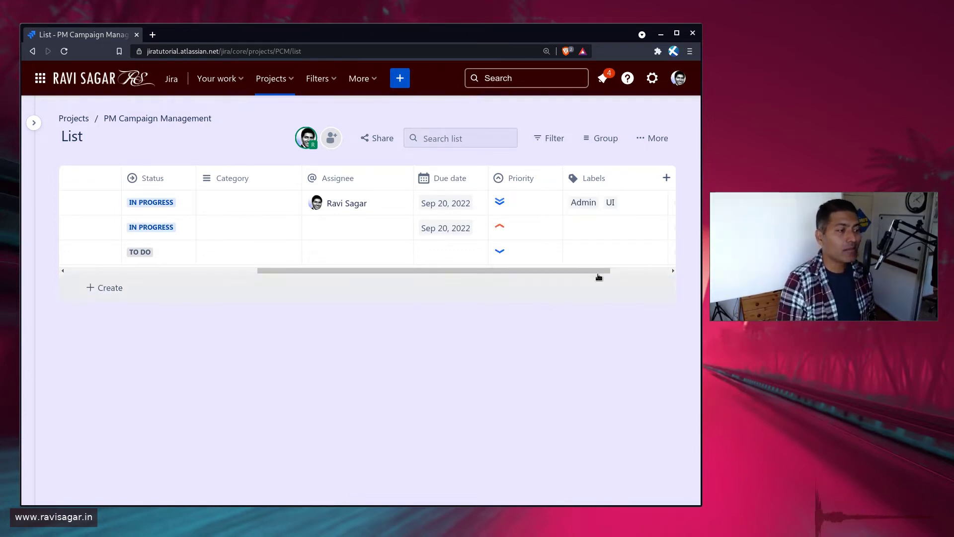
Step: Filter the task list by status In Progress
{"action": "scroll", "coordinate": [579, 271], "scroll_direction": "right", "scroll_amount": 3}
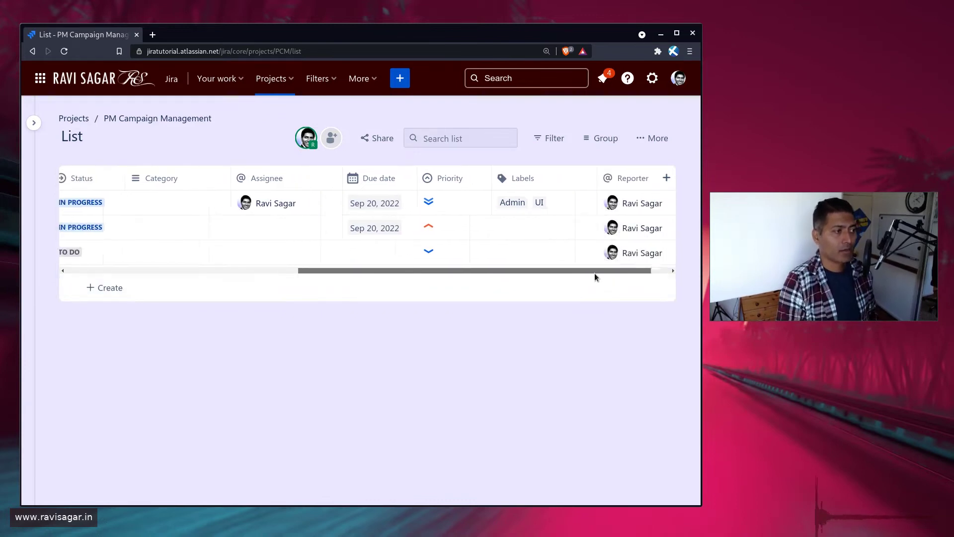
{"action": "left_click_drag", "start_coordinate": [595, 274], "coordinate": [340, 249]}
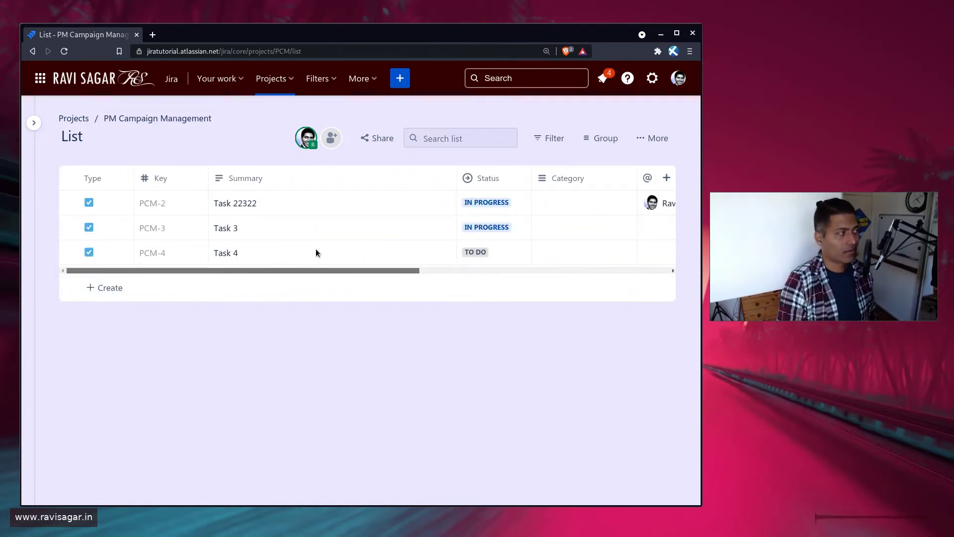
{"action": "left_click", "coordinate": [555, 135]}
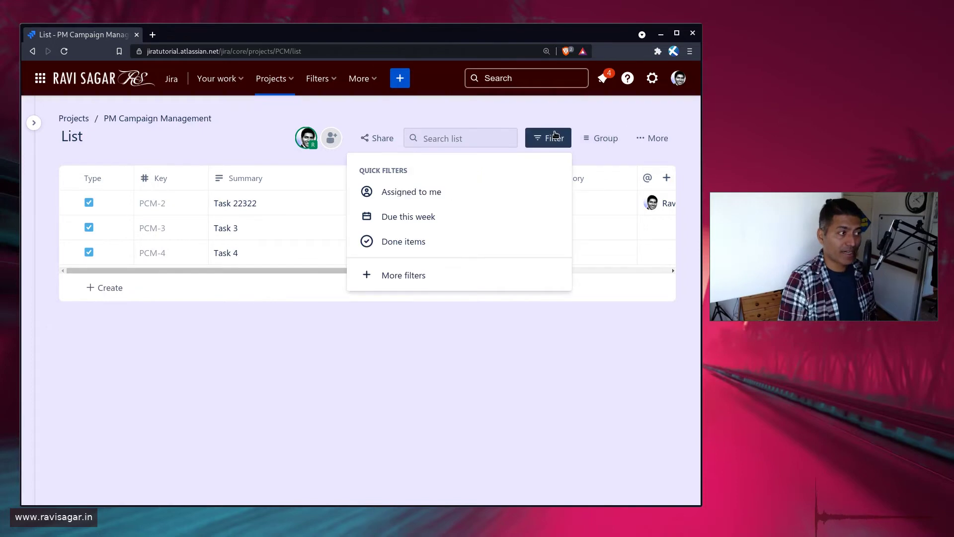
{"action": "left_click", "coordinate": [402, 282]}
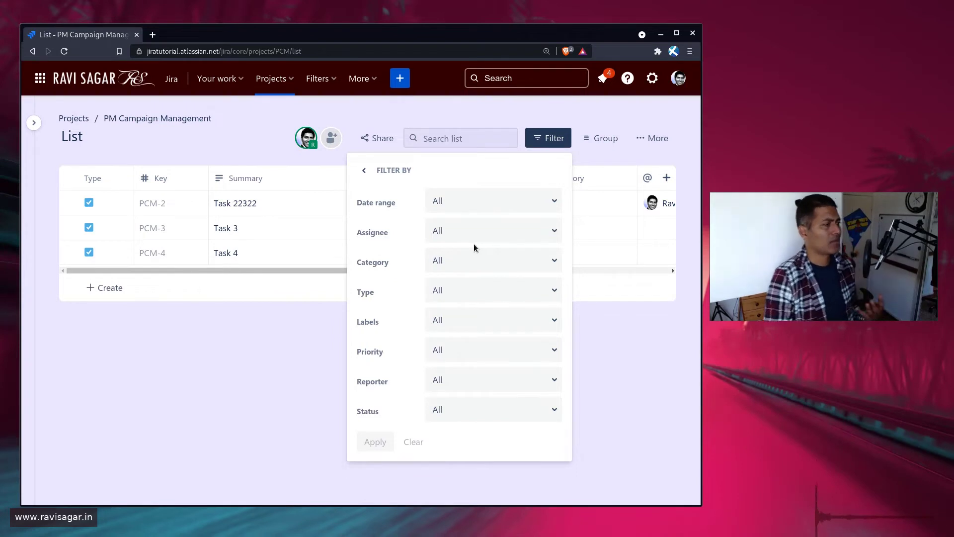
{"action": "left_click", "coordinate": [462, 421]}
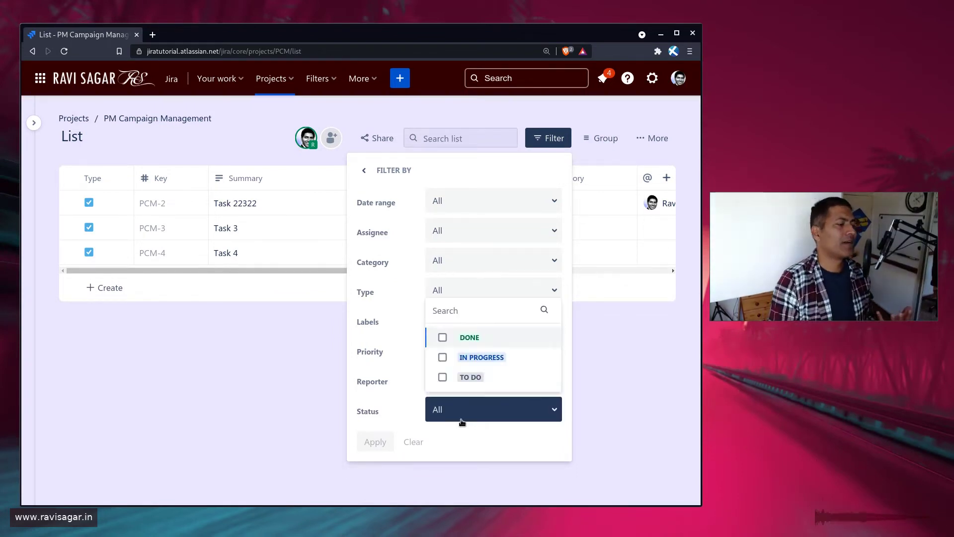
{"action": "left_click", "coordinate": [475, 359]}
{"action": "left_click", "coordinate": [381, 447]}
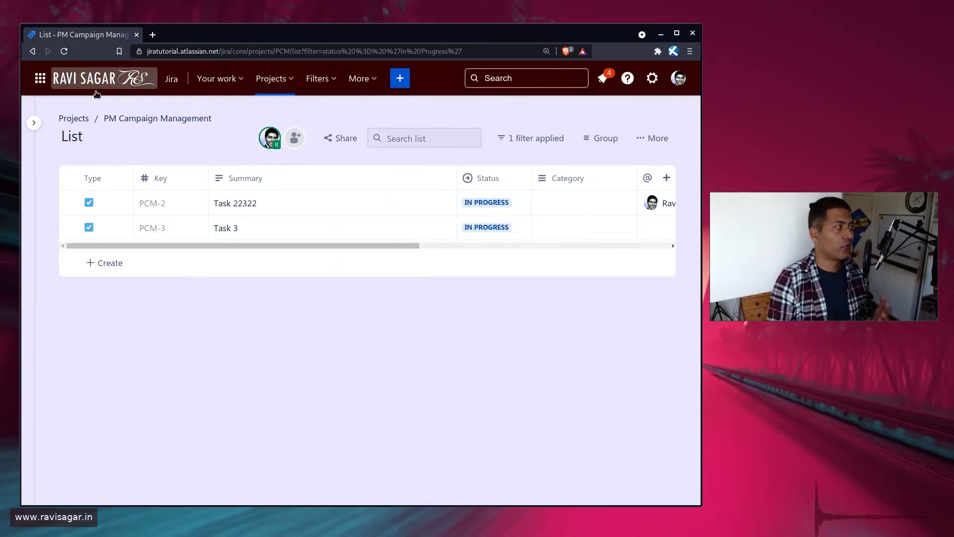
Step: Create a task named "Tasks" in the project's calendar view, spanning September 21 to 22
{"action": "left_click", "coordinate": [34, 123]}
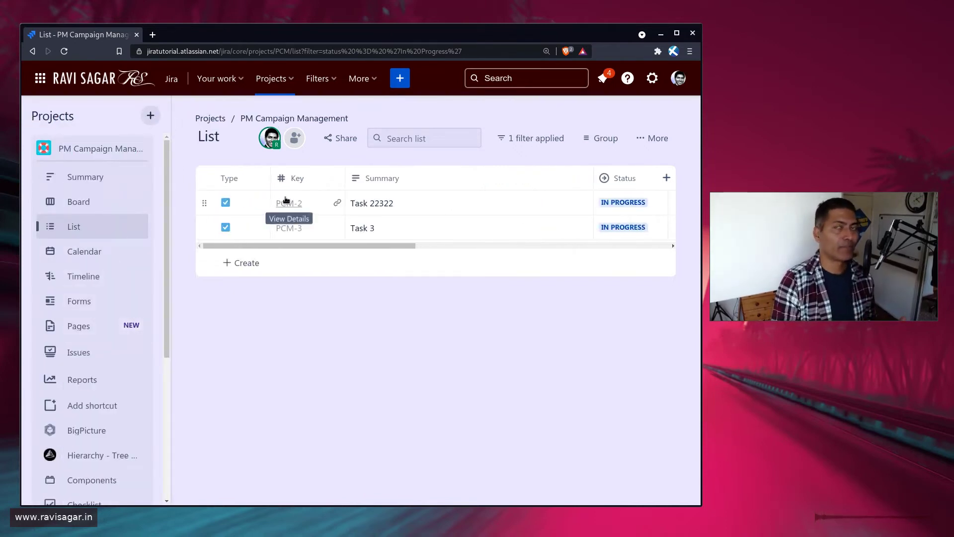
{"action": "left_click", "coordinate": [99, 248]}
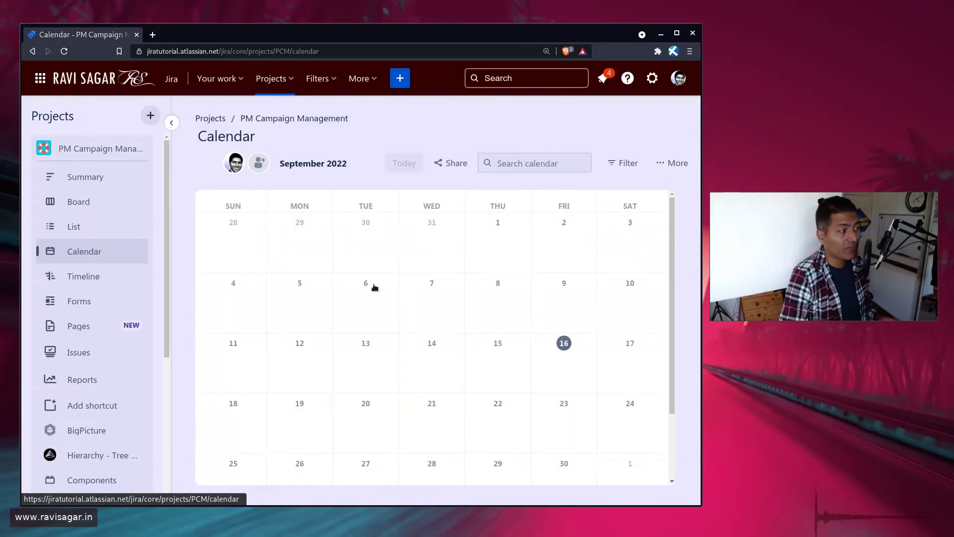
{"action": "scroll", "coordinate": [383, 293], "scroll_direction": "down", "scroll_amount": 2}
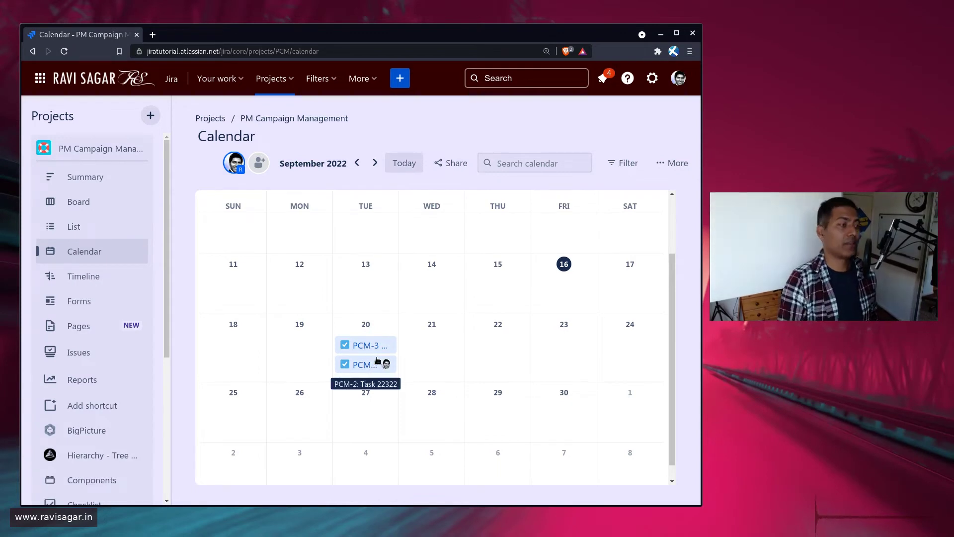
{"action": "left_click_drag", "start_coordinate": [413, 355], "coordinate": [487, 370]}
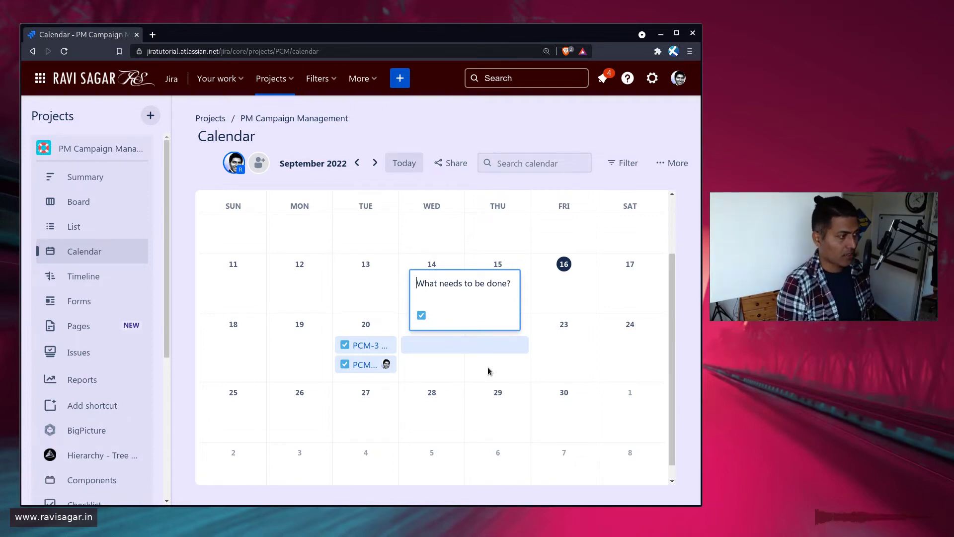
{"action": "type", "text": "Tasks"}
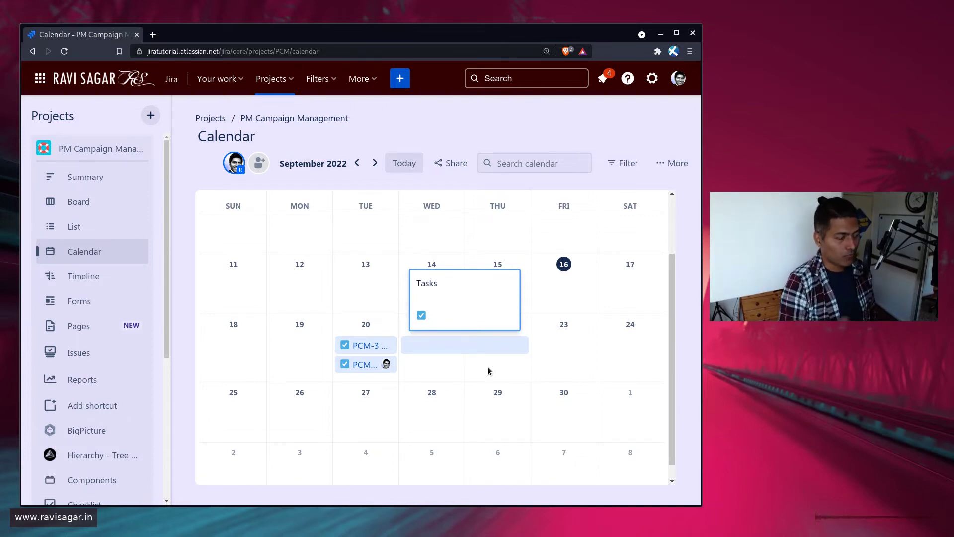
{"action": "key", "text": "Return"}
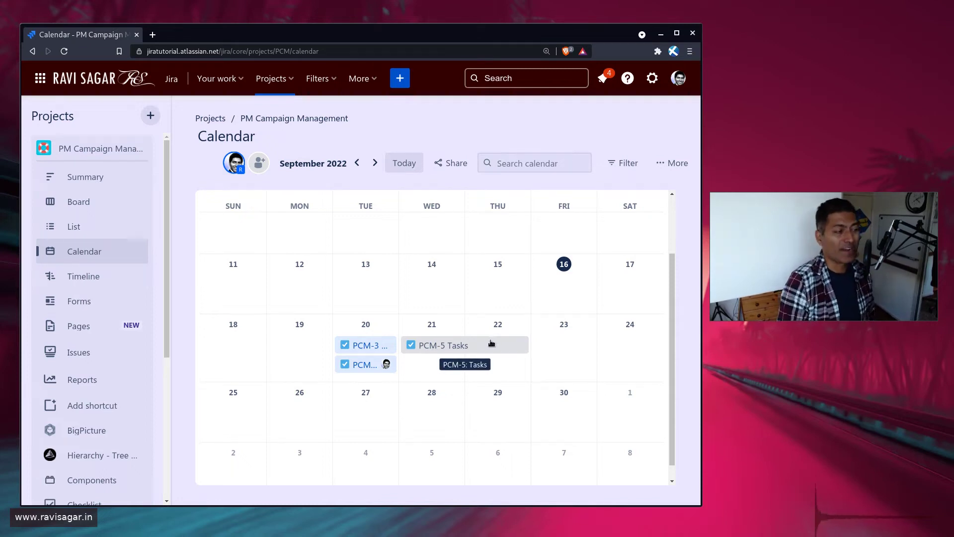
Step: Create a task named "Another tasks" in the calendar, spanning September 26 to 28
{"action": "mouse_move", "coordinate": [286, 413]}
{"action": "left_mouse_down"}
{"action": "mouse_move", "coordinate": [367, 415]}
{"action": "mouse_move", "coordinate": [454, 398]}
{"action": "left_mouse_up"}
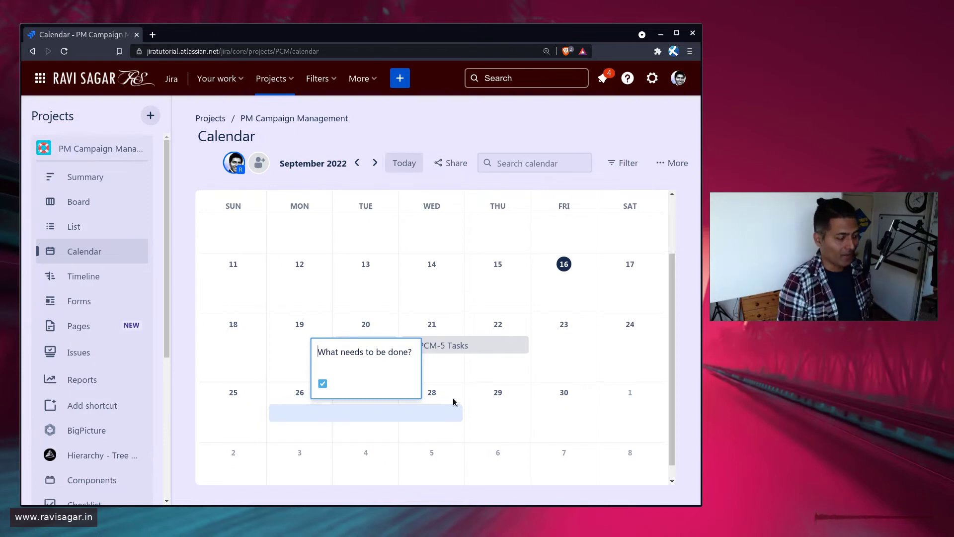
{"action": "type", "text": "Another tasks"}
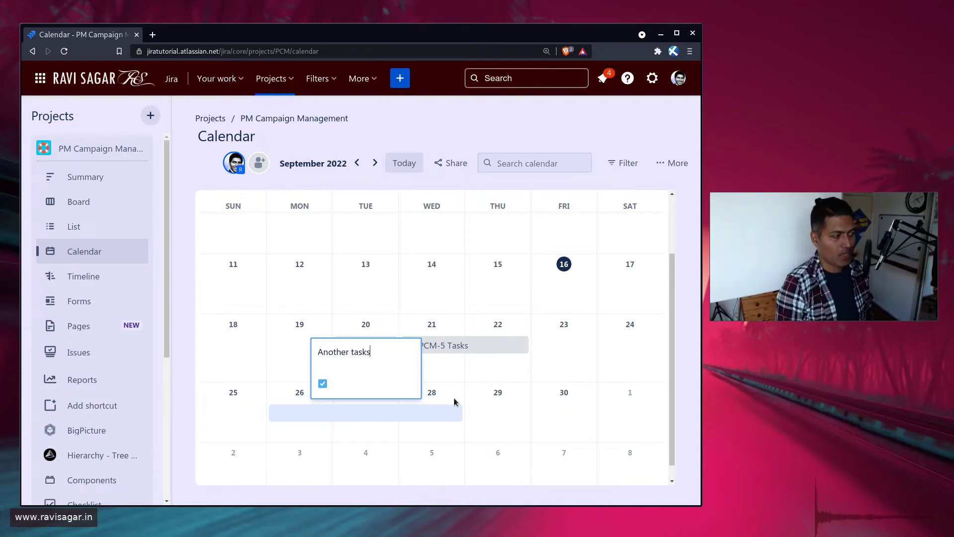
{"action": "key", "text": "Return"}
{"action": "scroll", "coordinate": [454, 401], "scroll_direction": "down", "scroll_amount": 1}
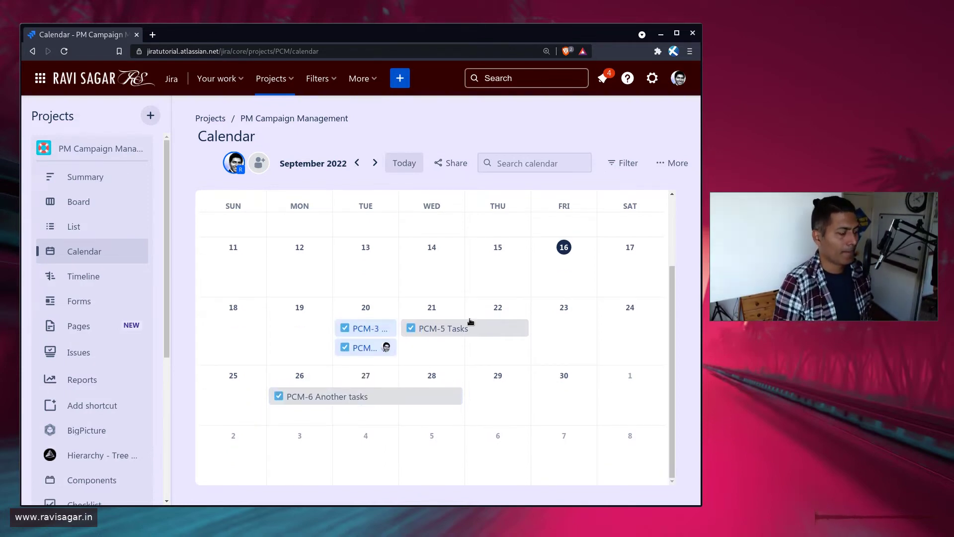
Step: Add two child issues named "Child 2" and "child 3" to the task "Another tasks", and close the task
{"action": "left_click", "coordinate": [303, 400]}
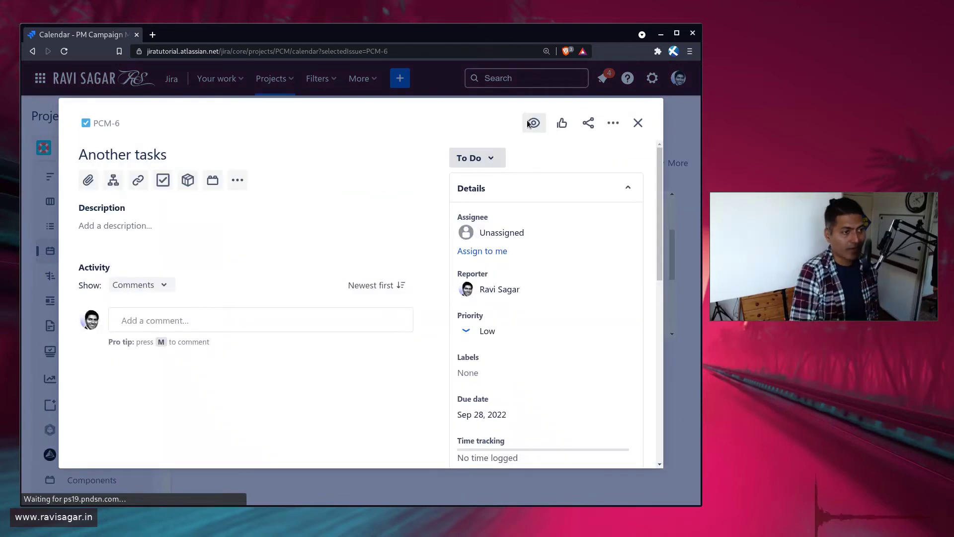
{"action": "left_click", "coordinate": [113, 181]}
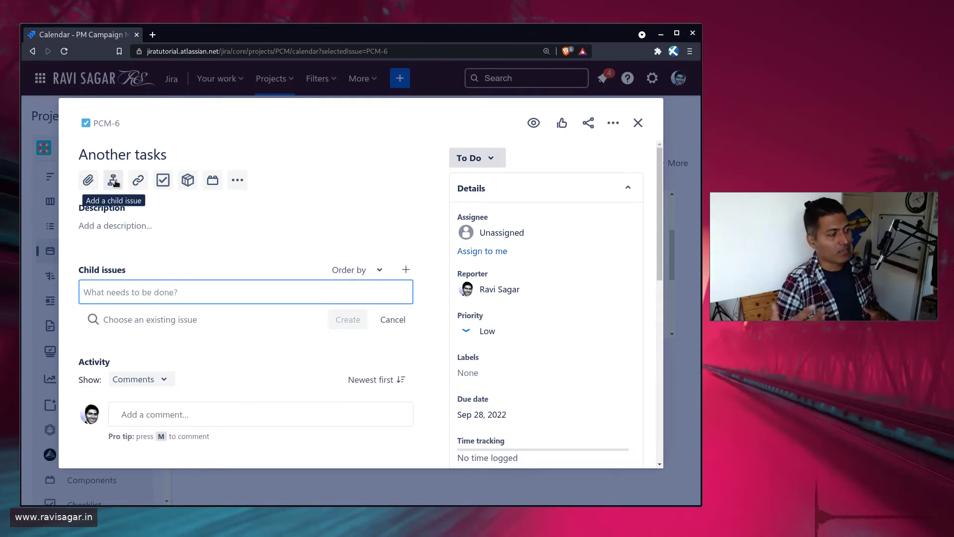
{"action": "type", "text": "Child 2"}
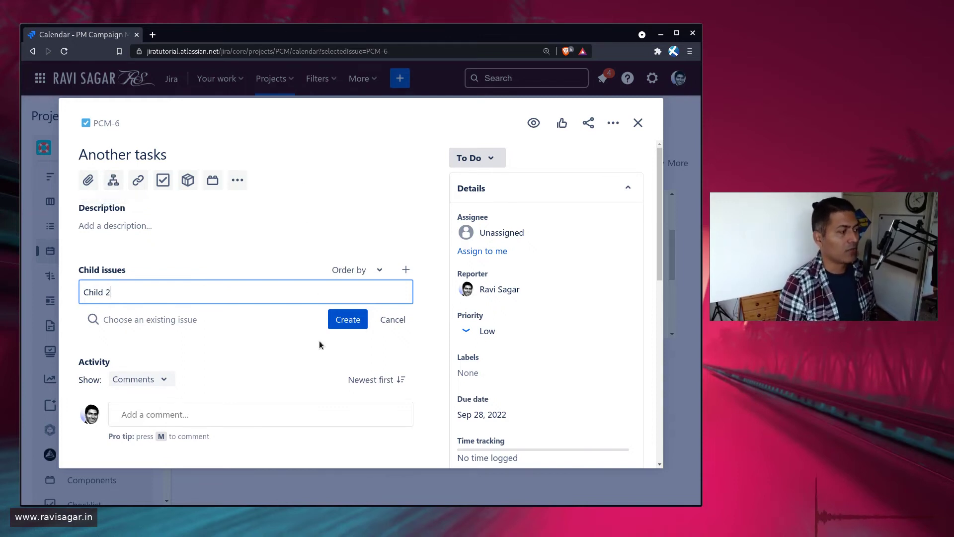
{"action": "left_click", "coordinate": [342, 324]}
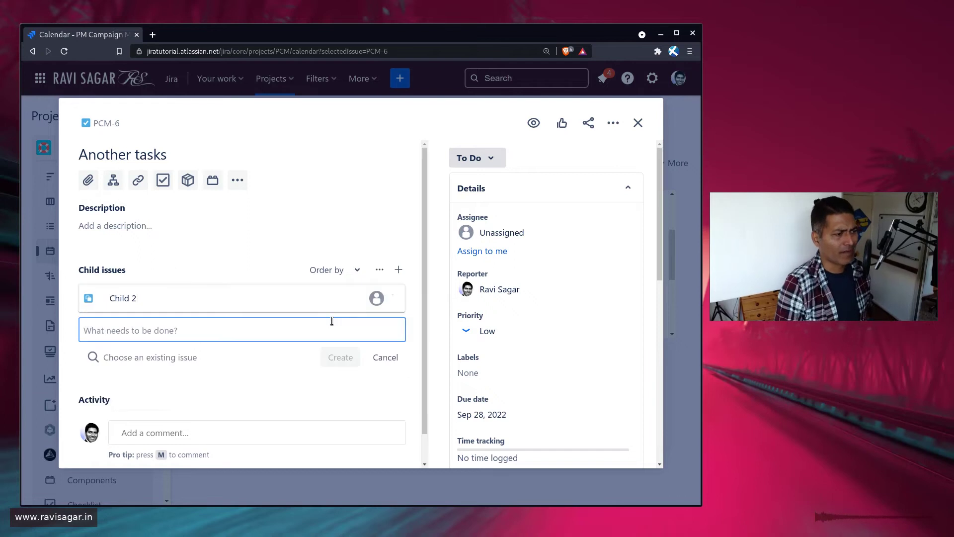
{"action": "type", "text": "child"}
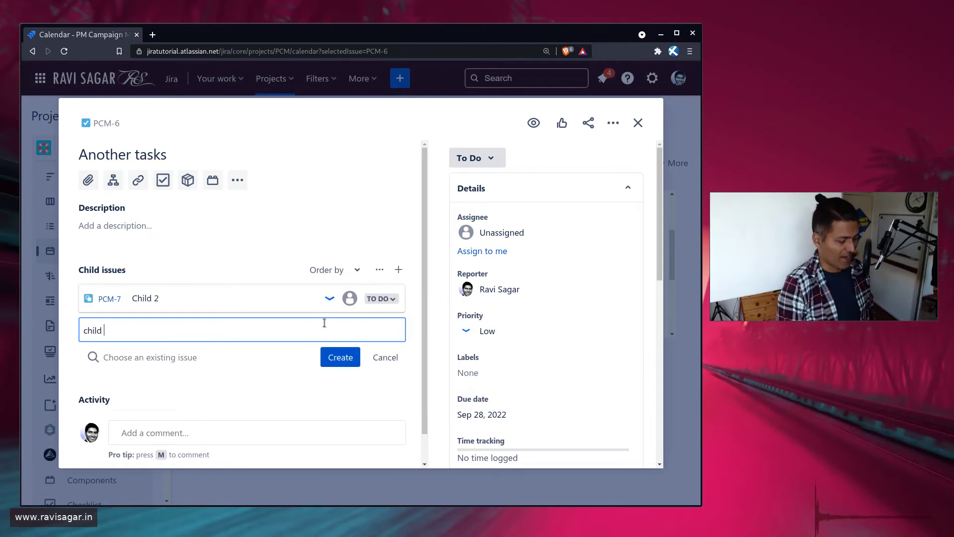
{"action": "type", "text": " 3"}
{"action": "key", "text": "Return"}
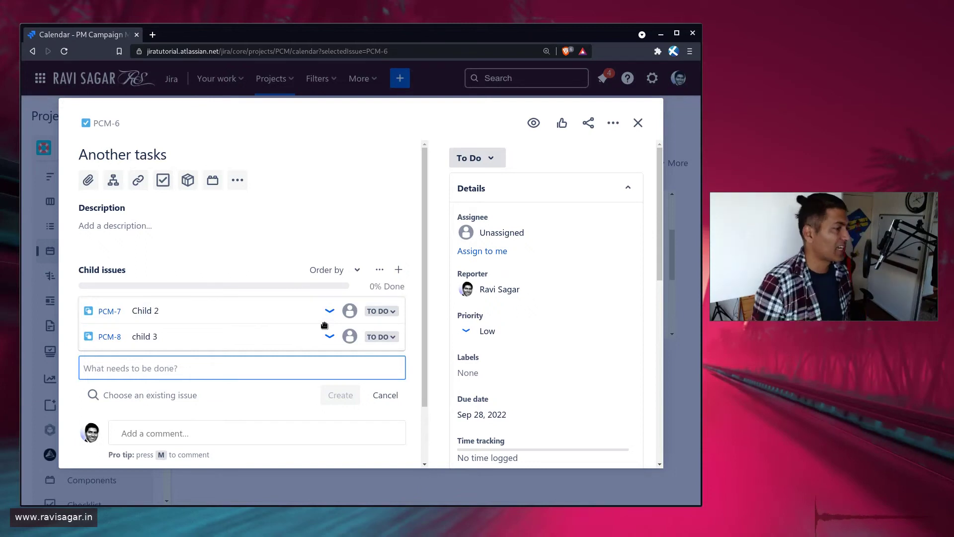
{"action": "left_click", "coordinate": [644, 128]}
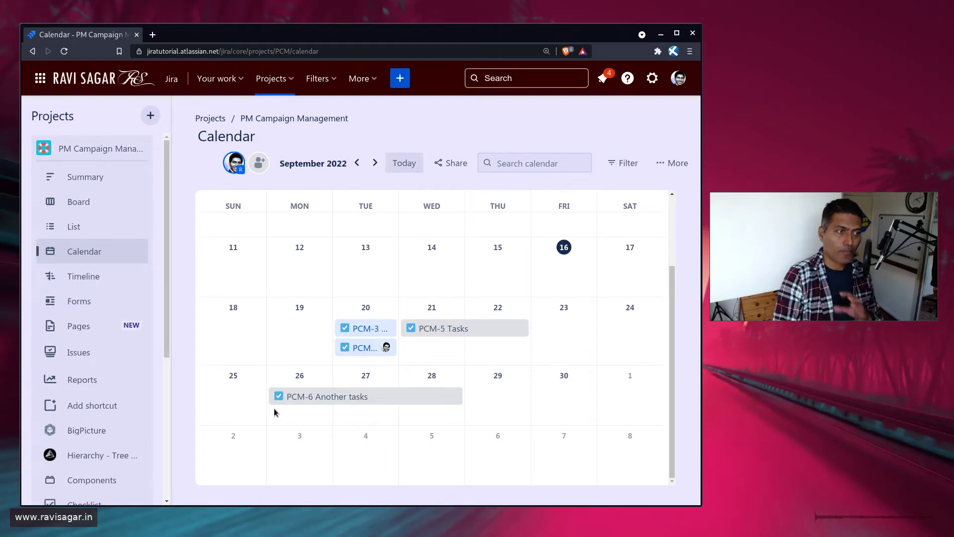
Step: In the project's timeline, schedule Task 1 from August 23 to September 21, 2022, and extend the task "Tasks" to about mid-October
{"action": "left_click", "coordinate": [84, 276]}
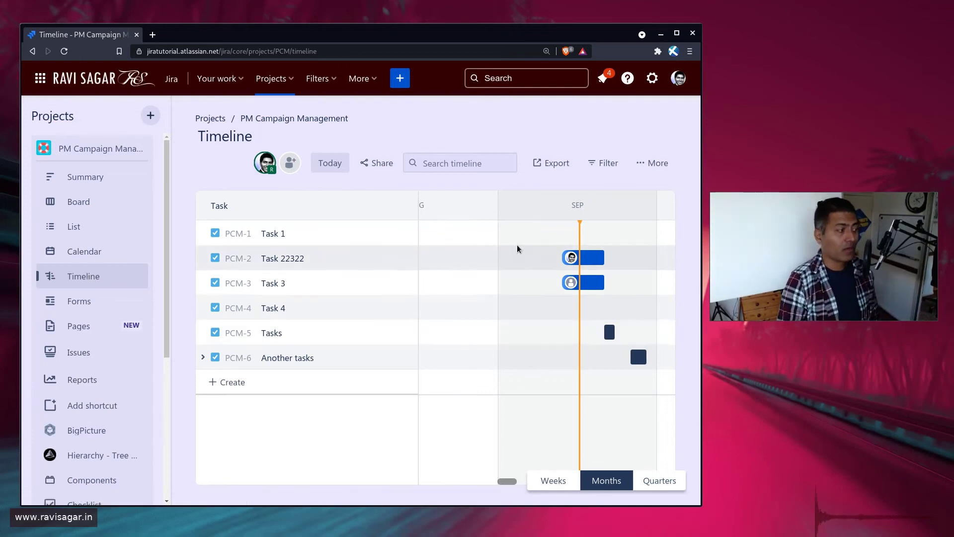
{"action": "left_click_drag", "start_coordinate": [452, 232], "coordinate": [609, 251]}
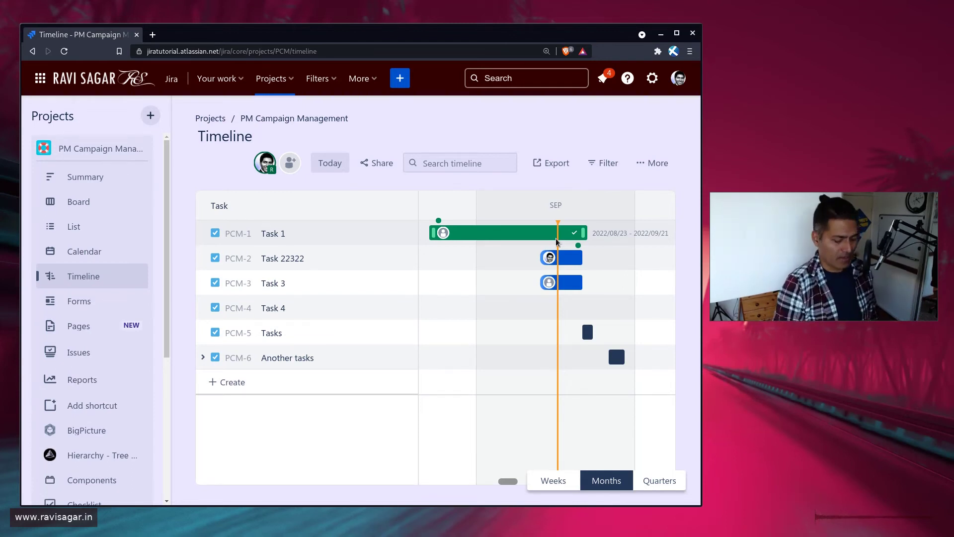
{"action": "key", "text": "["}
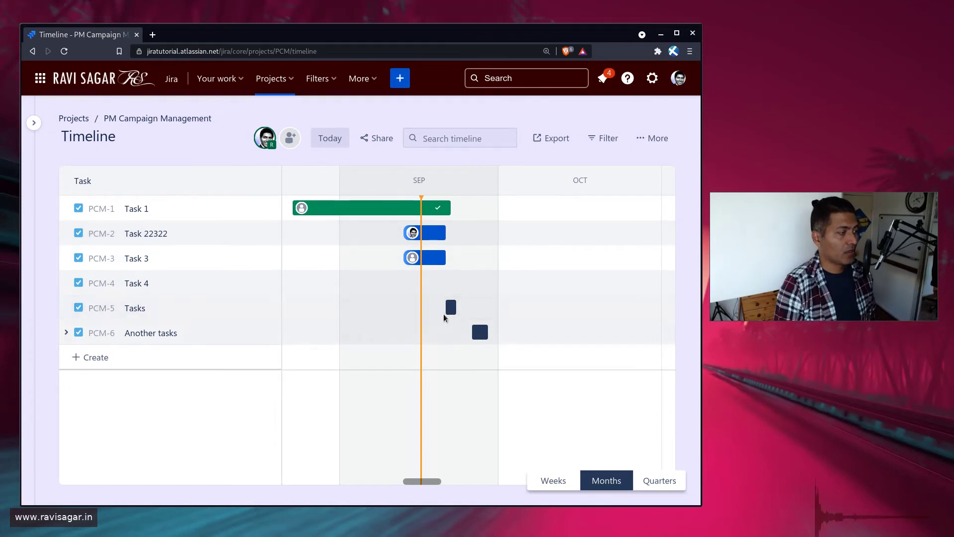
{"action": "left_click_drag", "start_coordinate": [454, 307], "coordinate": [591, 318]}
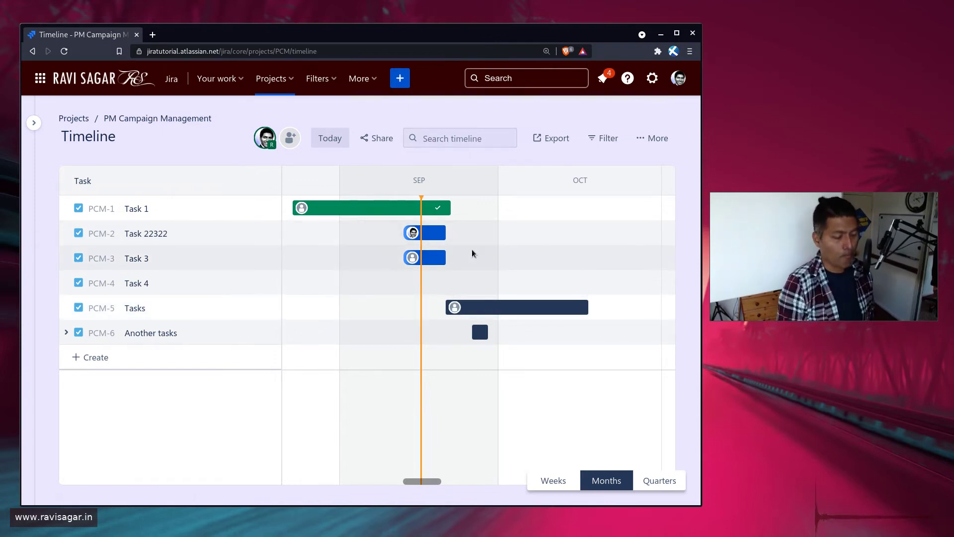
{"action": "key", "text": "bracketleft"}
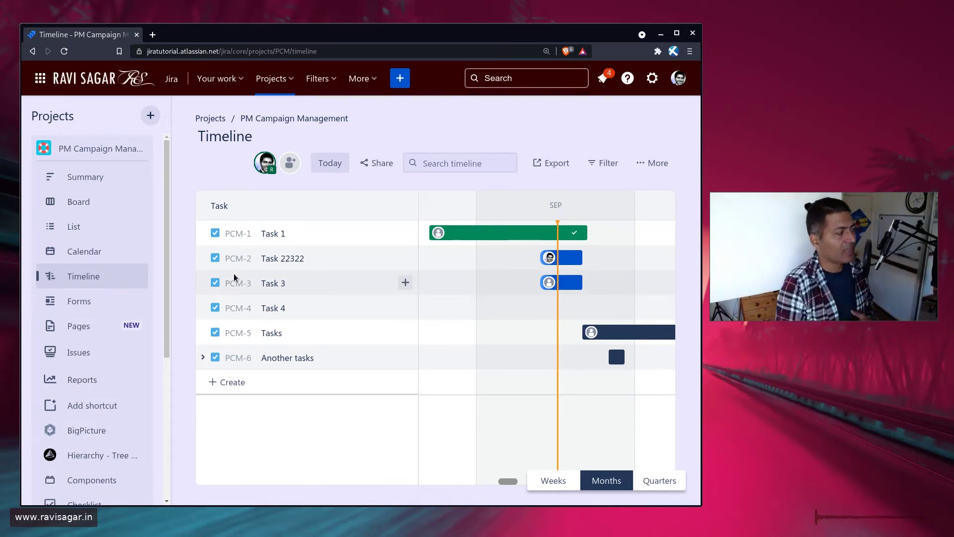
Step: Open the project's Forms page and review the overview of how forms work
{"action": "left_click", "coordinate": [78, 303]}
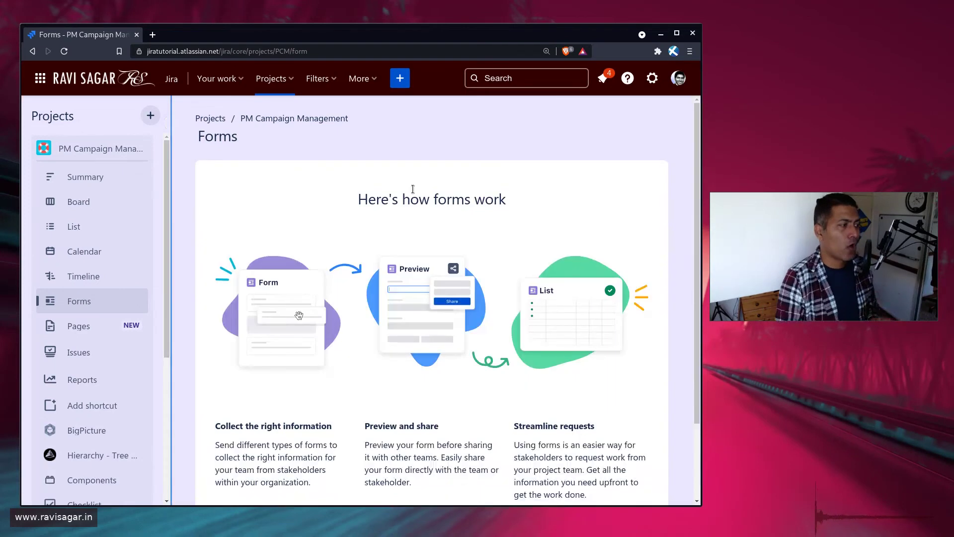
{"action": "scroll", "coordinate": [386, 259], "scroll_direction": "down", "scroll_amount": 2}
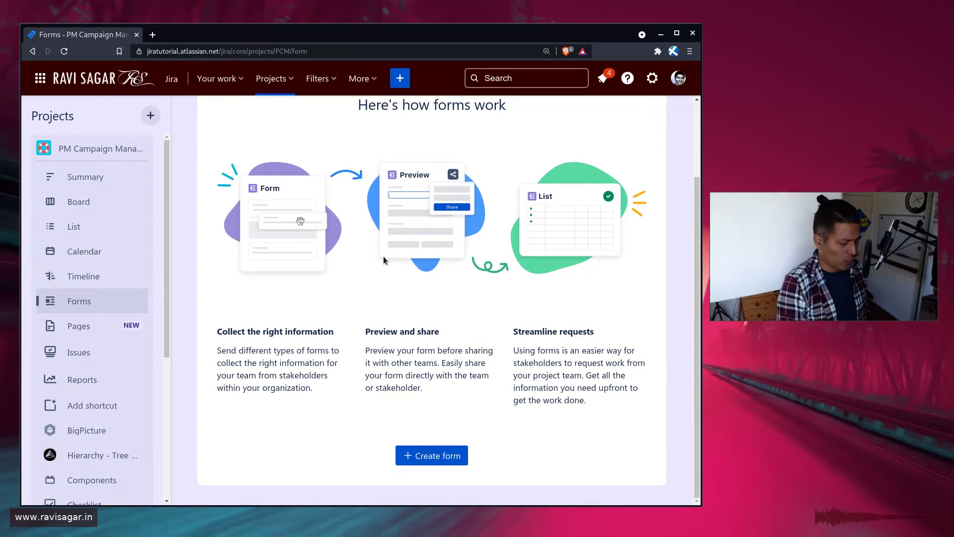
Step: Open ravisagar.in in a new browser tab, search the site for "Jira work management" and look through the results
{"action": "key", "text": "ctrl+t"}
{"action": "type", "text": "ravi"}
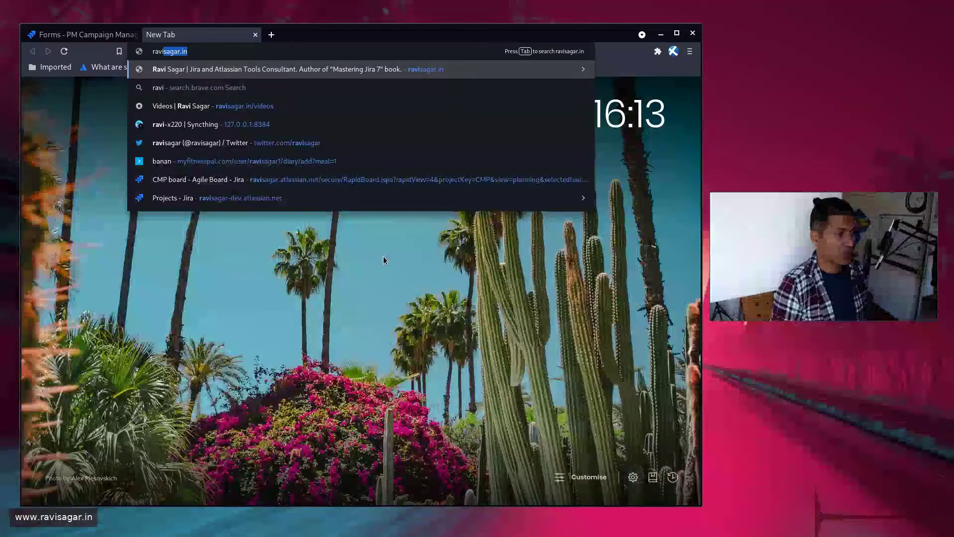
{"action": "key", "text": "Return"}
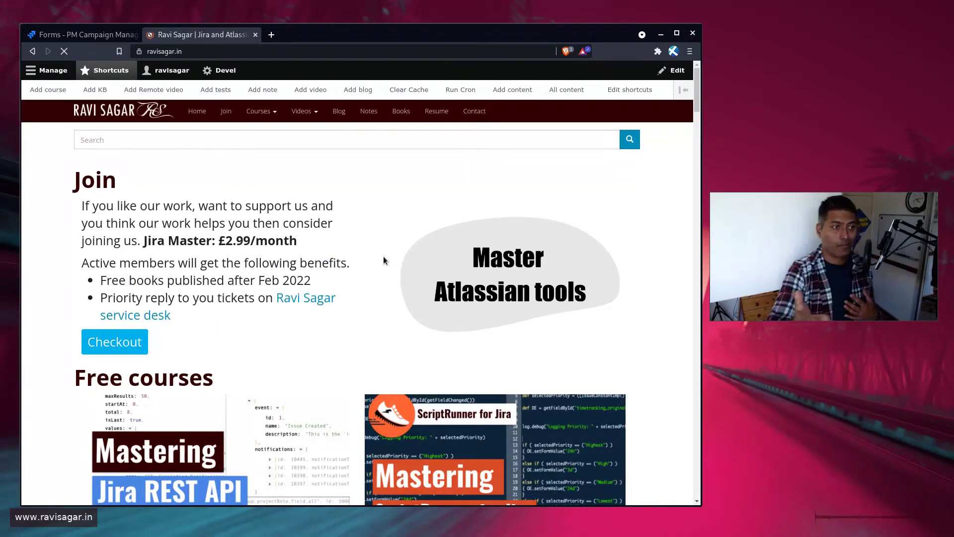
{"action": "left_click", "coordinate": [352, 141]}
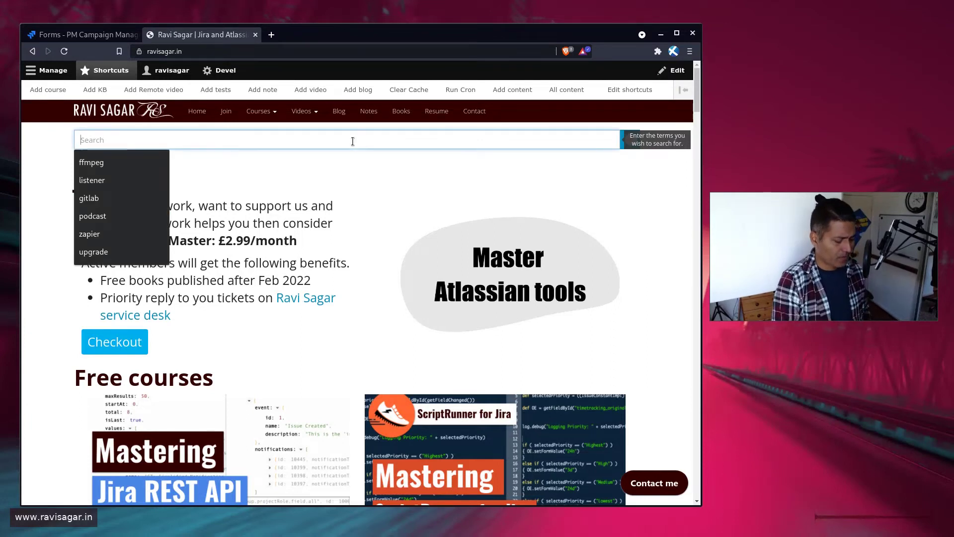
{"action": "type", "text": "Jira work"}
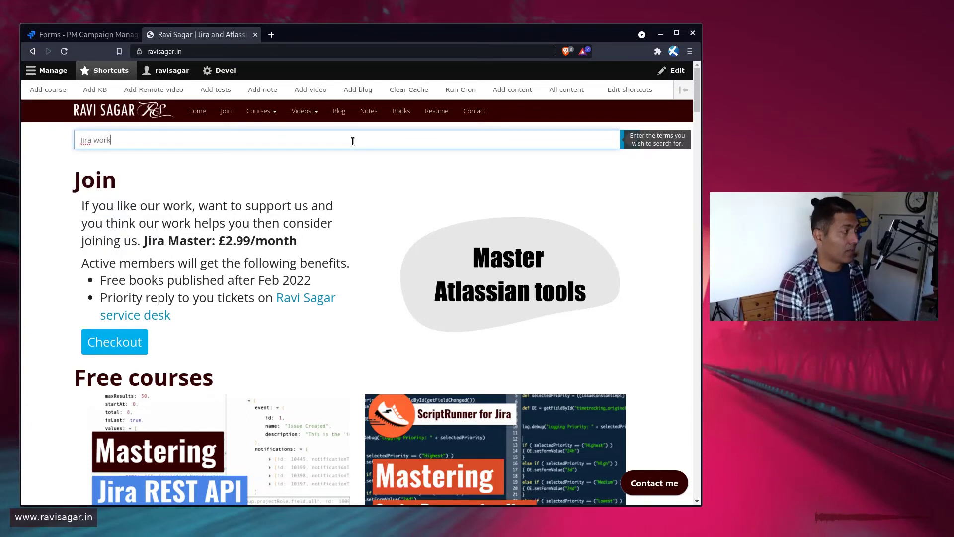
{"action": "type", "text": " management"}
{"action": "key", "text": "Return"}
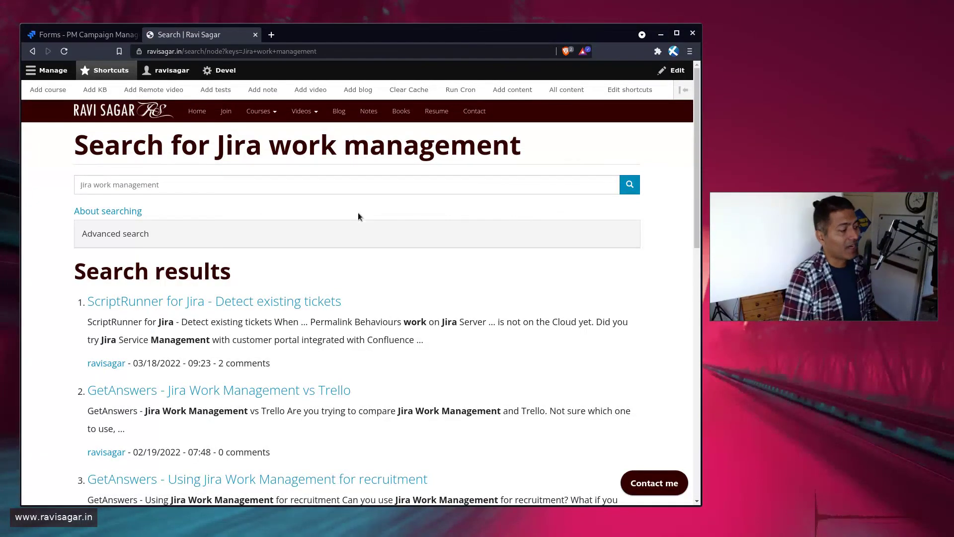
{"action": "scroll", "coordinate": [407, 287], "scroll_direction": "down", "scroll_amount": 4}
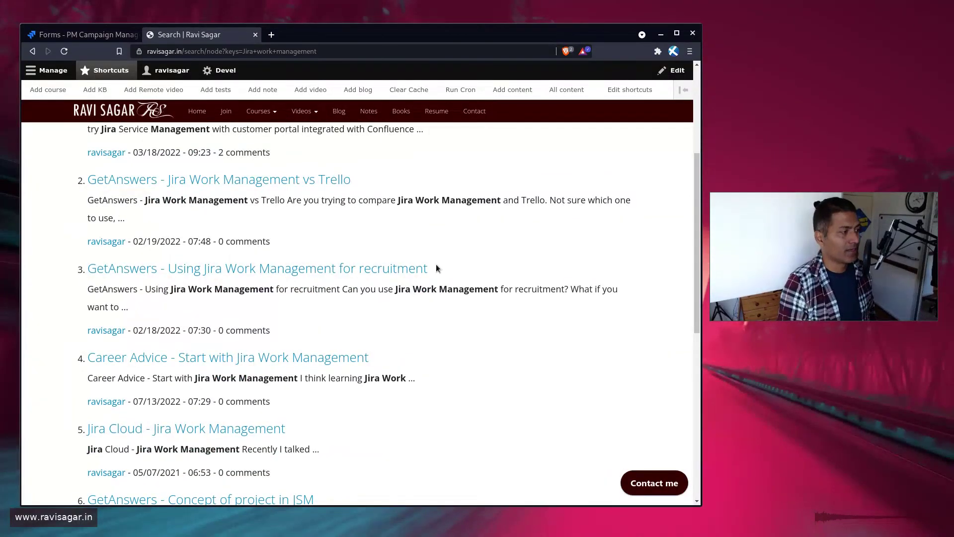
Step: Return to the Jira browser tab, open the project settings and examine the project details and available settings sections
{"action": "key", "text": "ctrl+shift+Tab"}
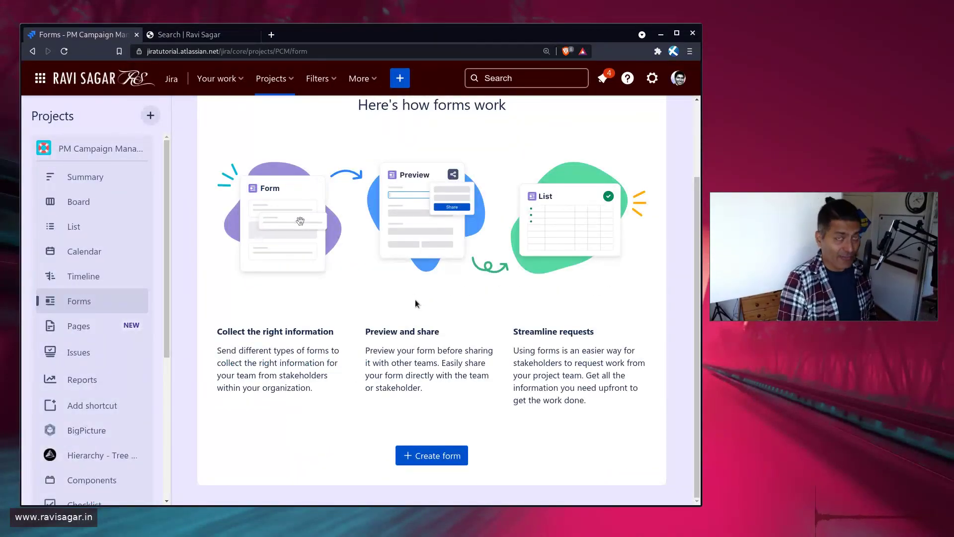
{"action": "scroll", "coordinate": [98, 354], "scroll_direction": "down", "scroll_amount": 2}
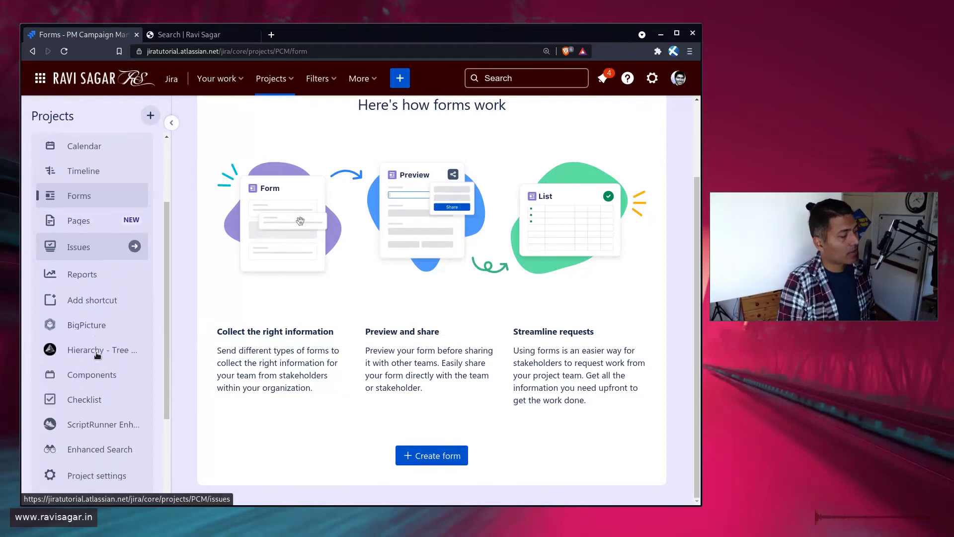
{"action": "left_click", "coordinate": [110, 475]}
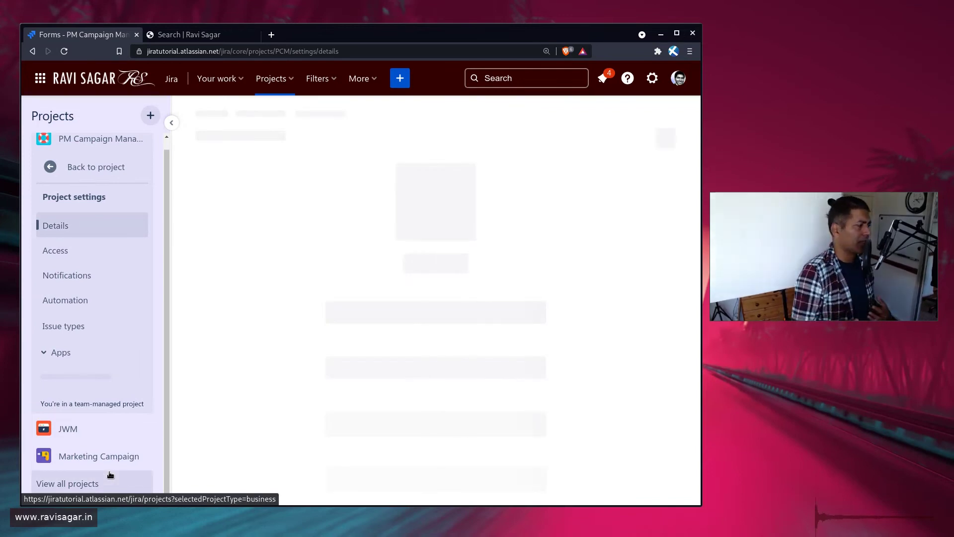
{"action": "scroll", "coordinate": [111, 475], "scroll_direction": "down", "scroll_amount": 2}
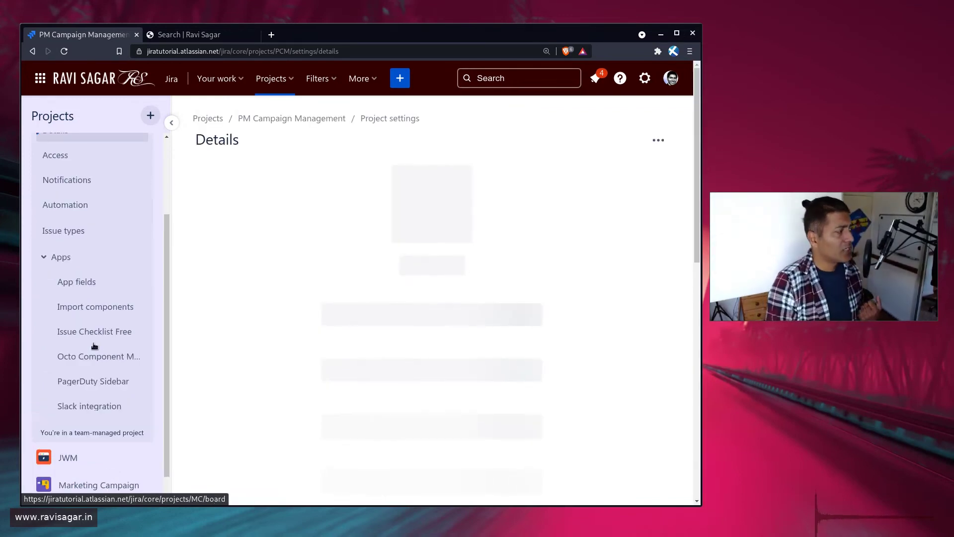
{"action": "scroll", "coordinate": [94, 353], "scroll_direction": "down", "scroll_amount": 3}
{"action": "scroll", "coordinate": [94, 345], "scroll_direction": "down", "scroll_amount": 2}
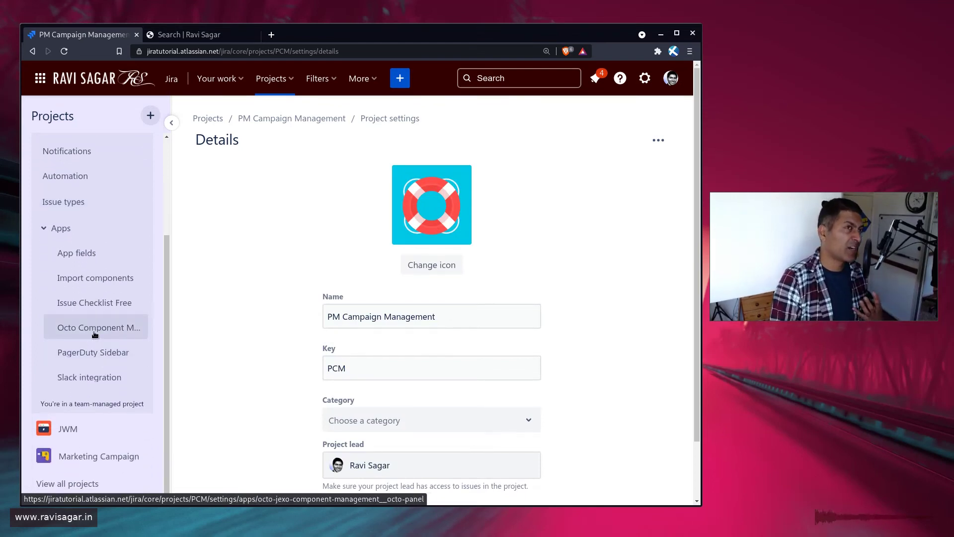
{"action": "scroll", "coordinate": [109, 387], "scroll_direction": "down", "scroll_amount": 2}
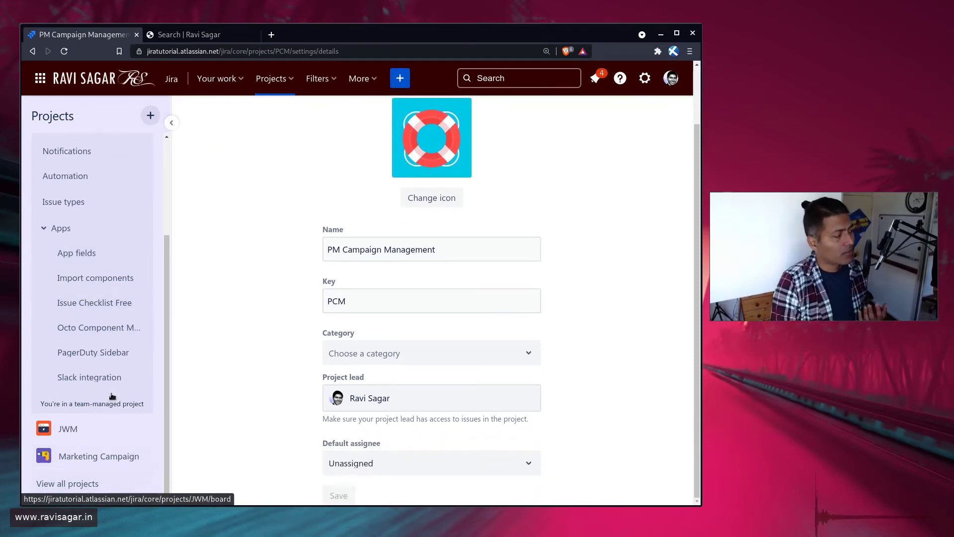
{"action": "scroll", "coordinate": [105, 478], "scroll_direction": "up", "scroll_amount": 2}
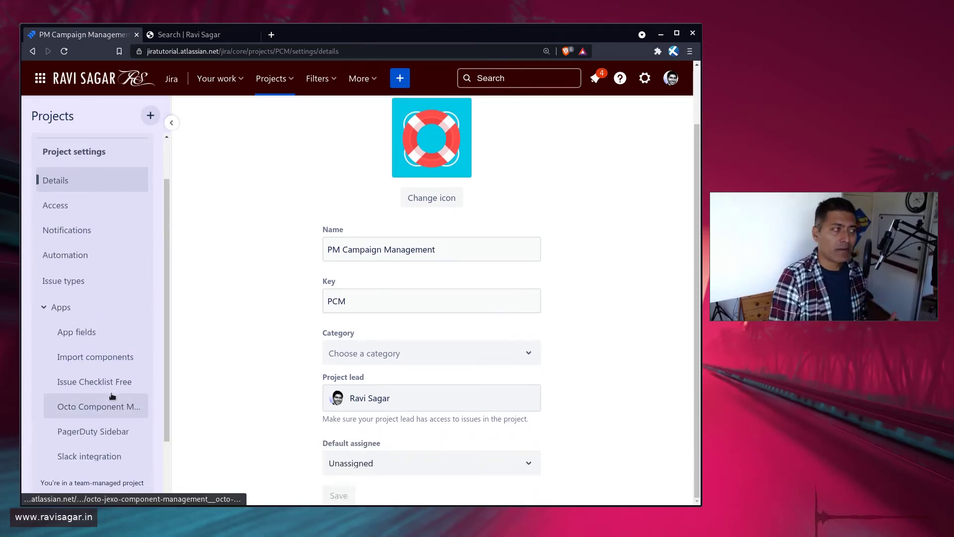
Step: Review the project's access settings and open the issue type settings showing the Task fields
{"action": "left_click", "coordinate": [85, 212]}
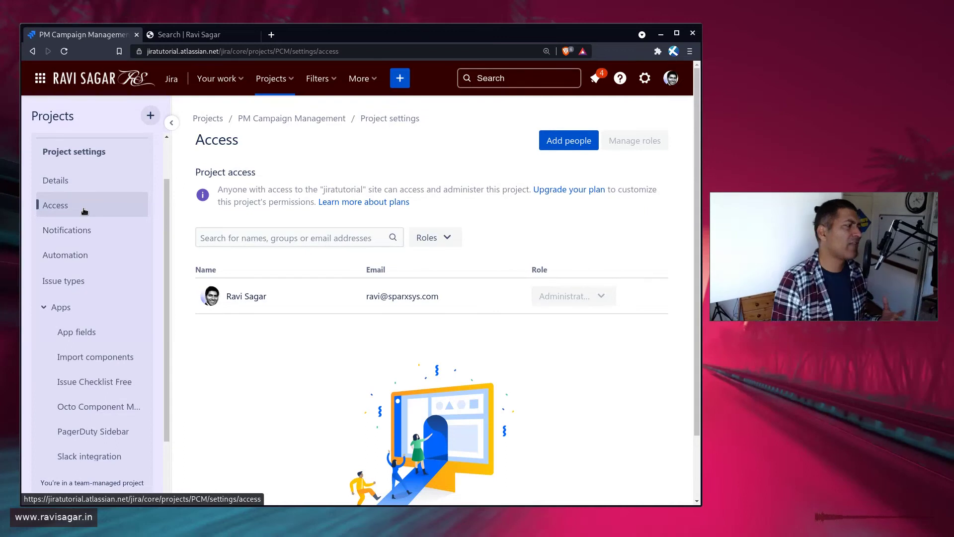
{"action": "scroll", "coordinate": [85, 211], "scroll_direction": "down", "scroll_amount": 1}
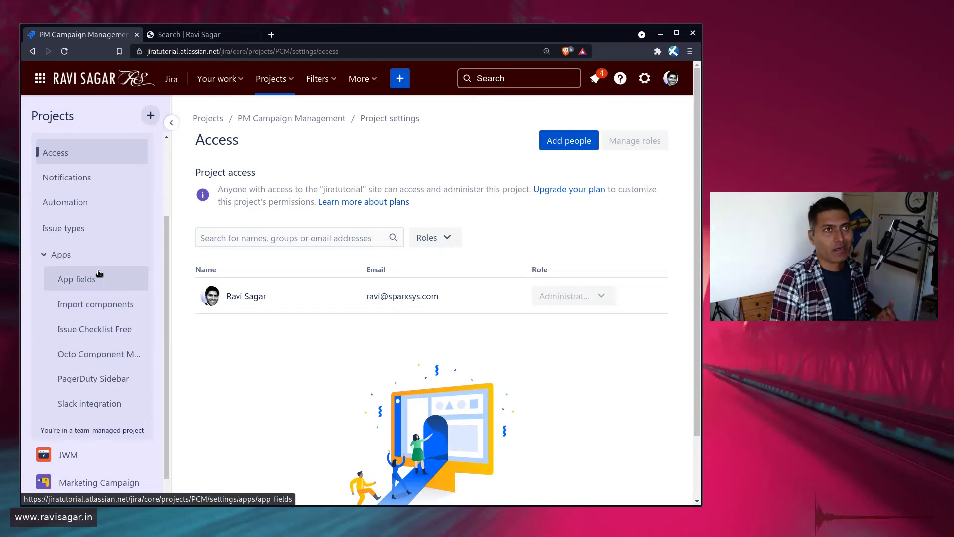
{"action": "scroll", "coordinate": [99, 304], "scroll_direction": "down", "scroll_amount": 1}
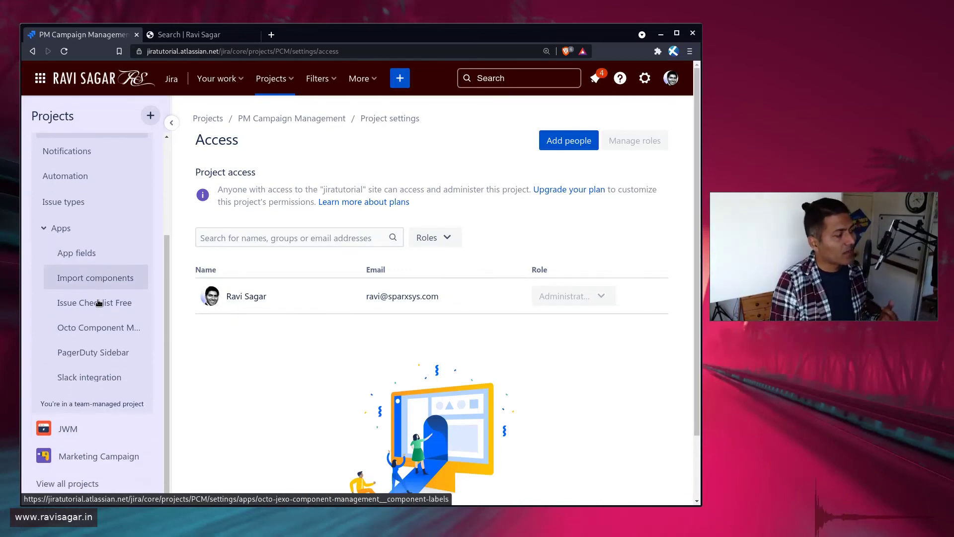
{"action": "scroll", "coordinate": [98, 304], "scroll_direction": "up", "scroll_amount": 2}
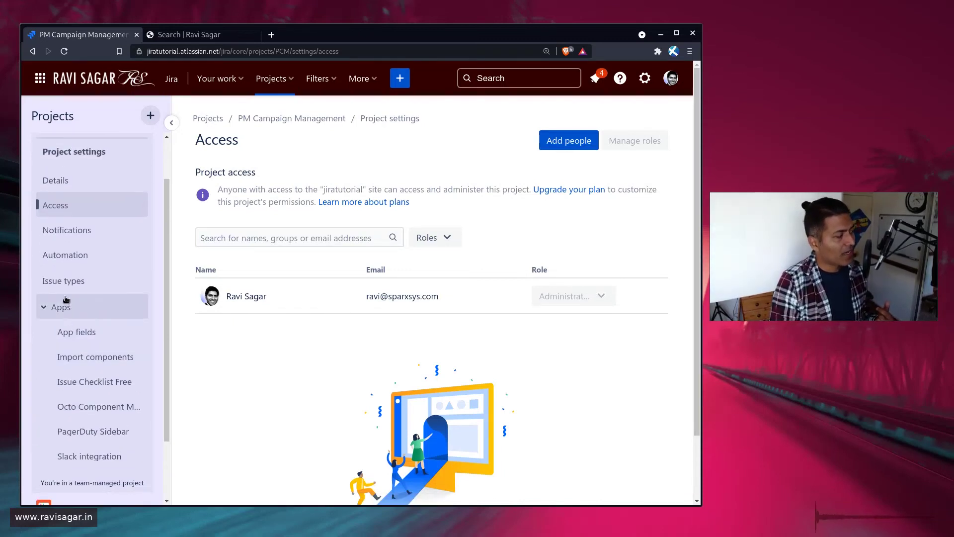
{"action": "left_click", "coordinate": [70, 280]}
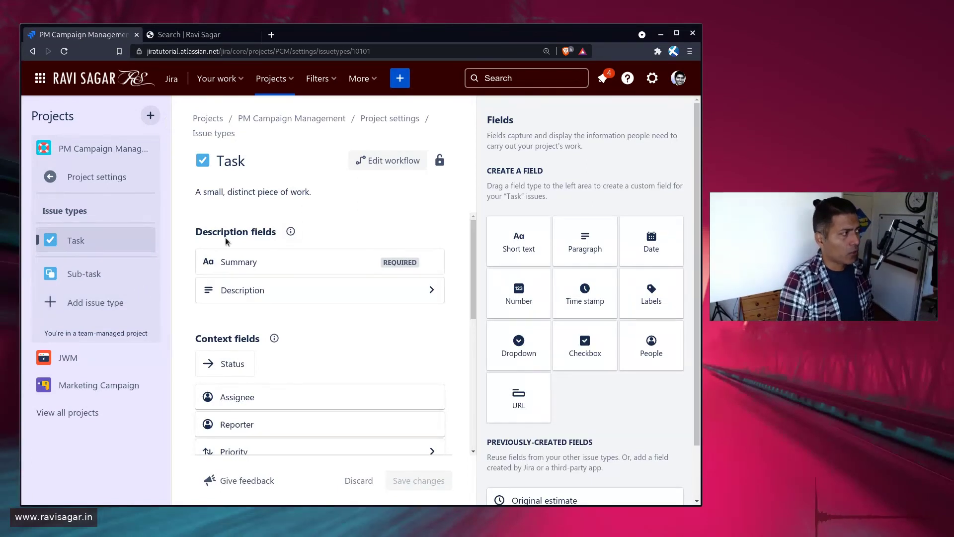
Step: Start creating a project from the Project management template and review its additional options before going back to the project templates
{"action": "left_click", "coordinate": [292, 83]}
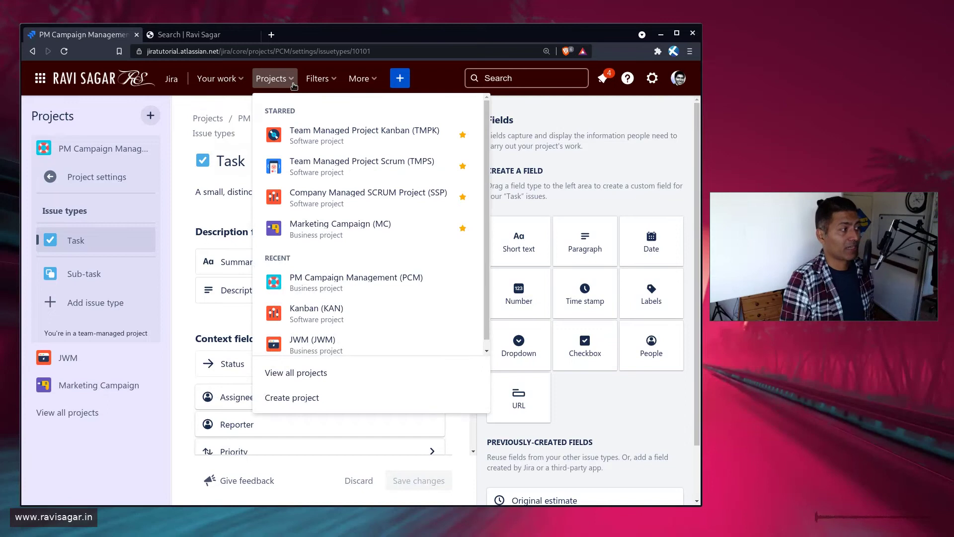
{"action": "left_click", "coordinate": [316, 397]}
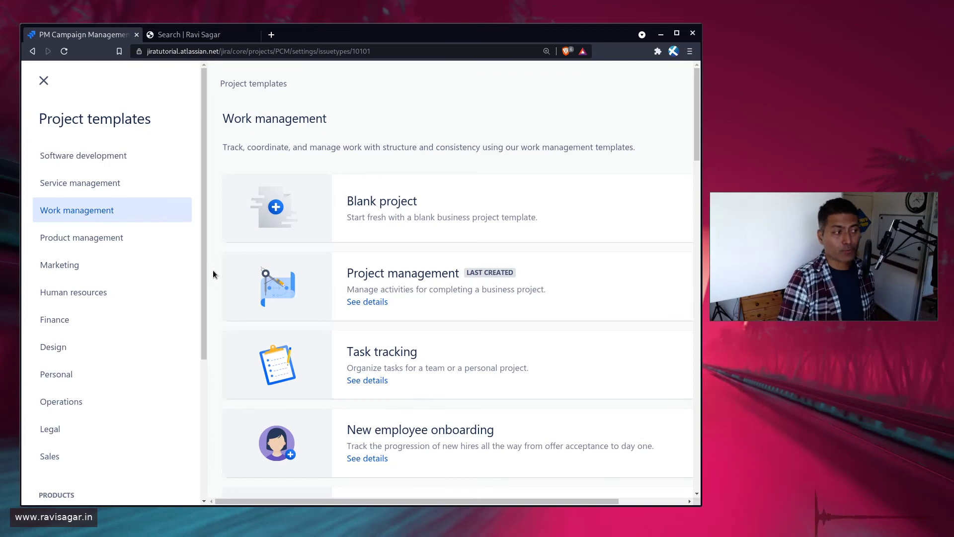
{"action": "left_click", "coordinate": [383, 292]}
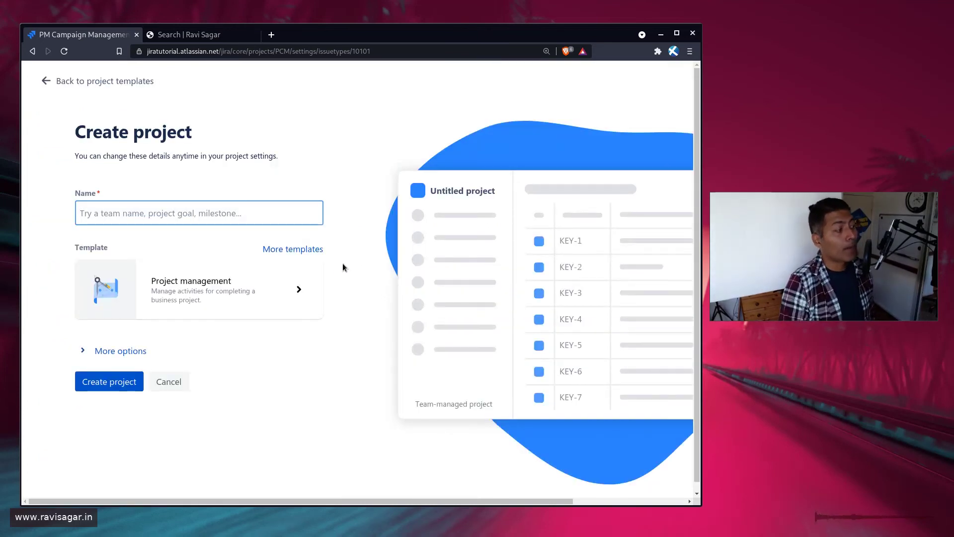
{"action": "left_click", "coordinate": [115, 348]}
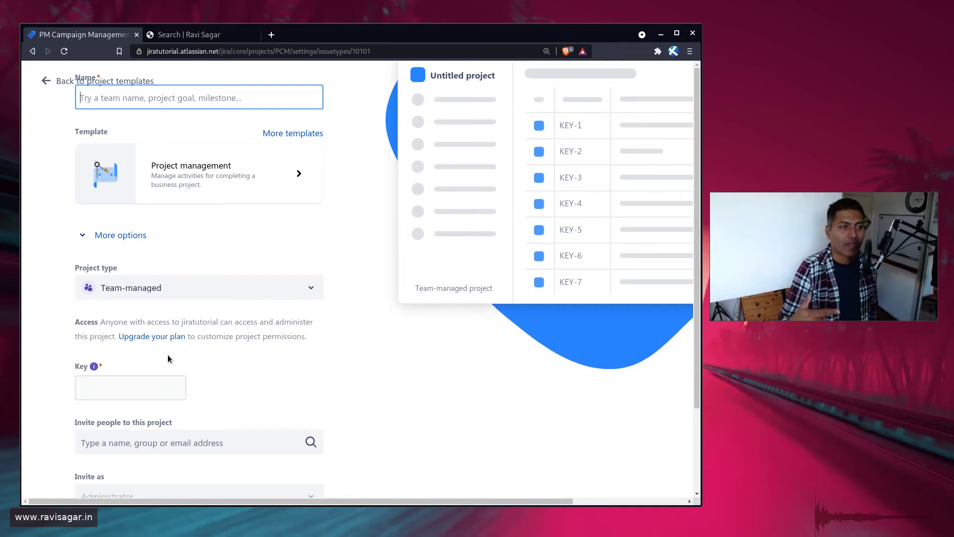
{"action": "scroll", "coordinate": [309, 327], "scroll_direction": "down", "scroll_amount": 3}
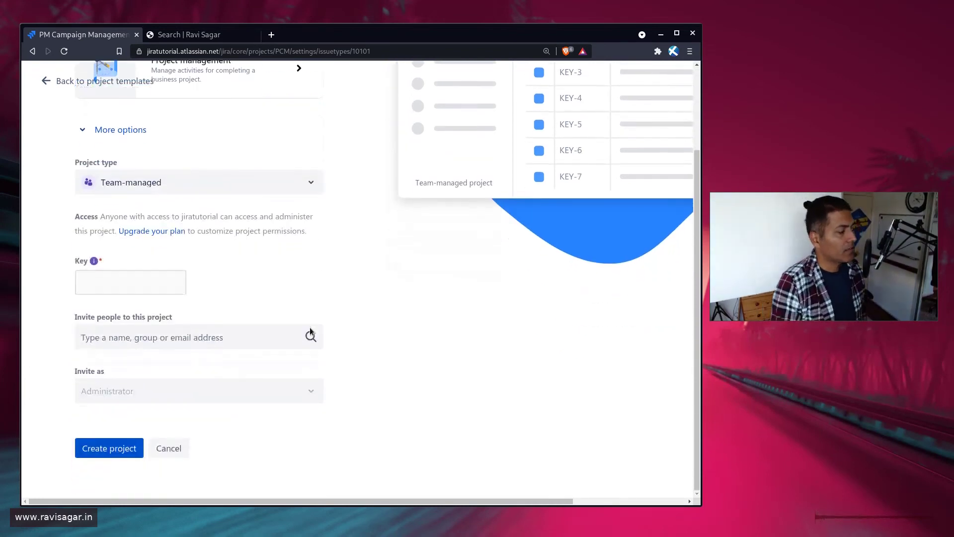
{"action": "scroll", "coordinate": [309, 327], "scroll_direction": "up", "scroll_amount": 3}
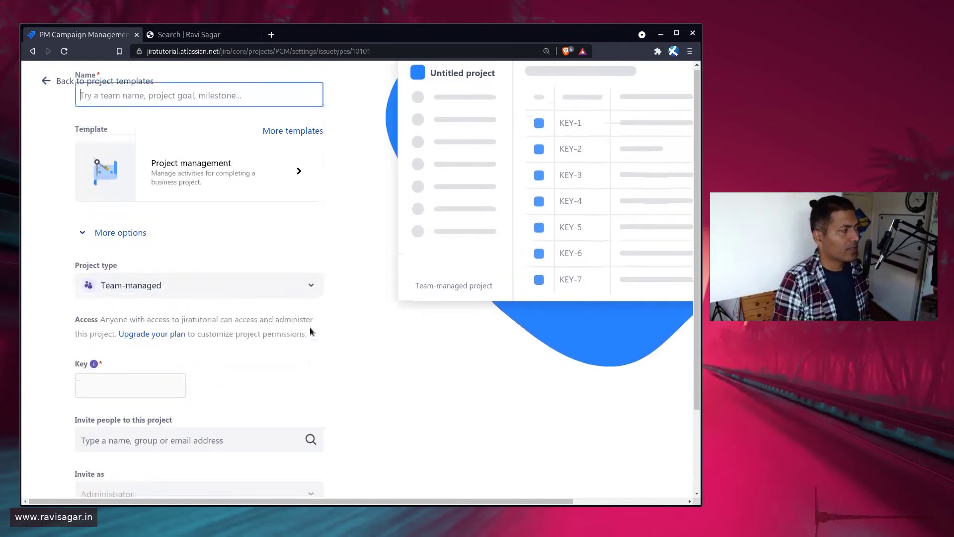
{"action": "left_click", "coordinate": [59, 82]}
Step: Look through the project template categories and products available for new projects
{"action": "scroll", "coordinate": [102, 269], "scroll_direction": "down", "scroll_amount": 3}
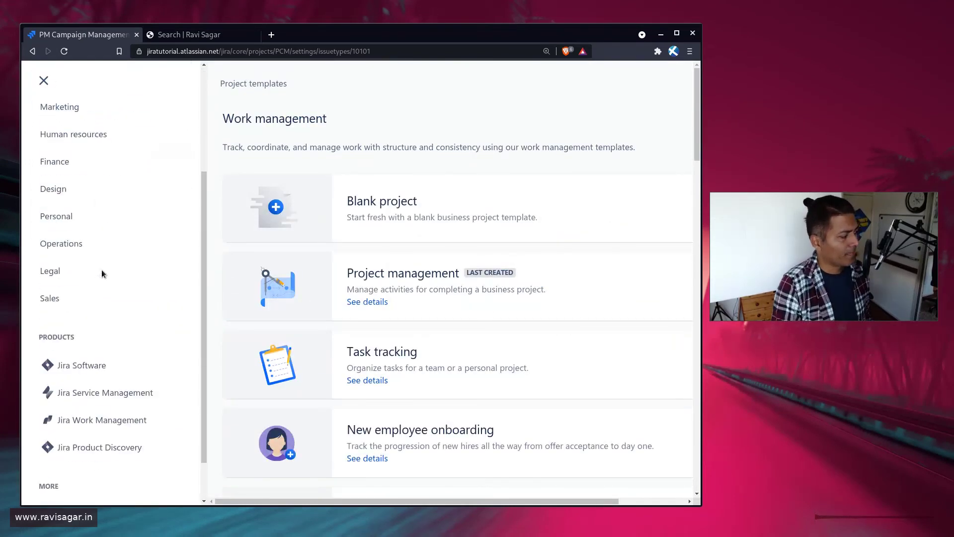
{"action": "scroll", "coordinate": [102, 447], "scroll_direction": "down", "scroll_amount": 1}
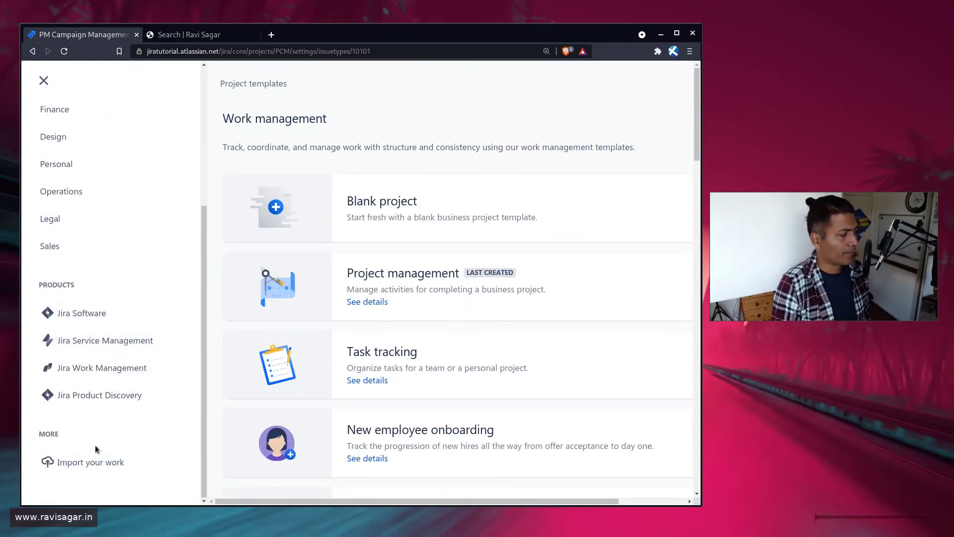
{"action": "scroll", "coordinate": [96, 447], "scroll_direction": "up", "scroll_amount": 5}
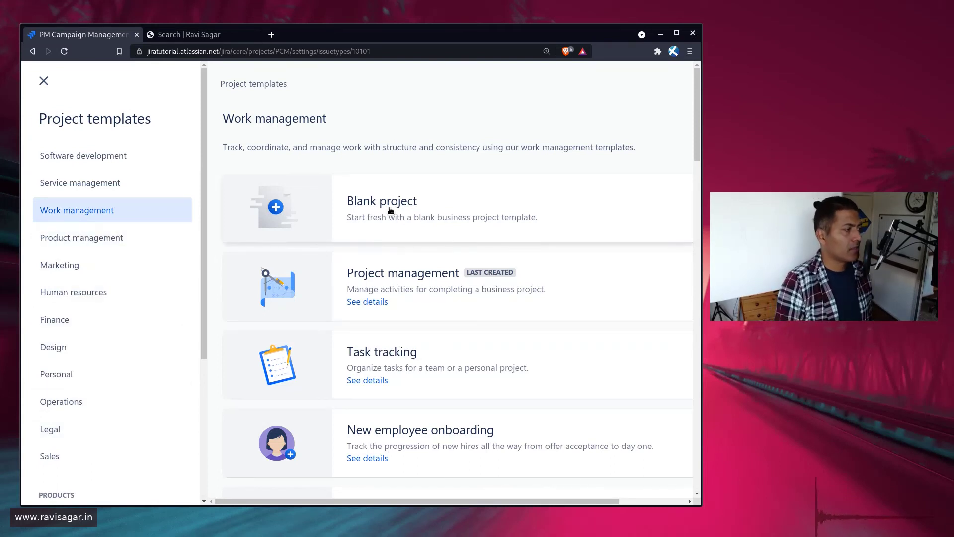
{"action": "left_click", "coordinate": [404, 364]}
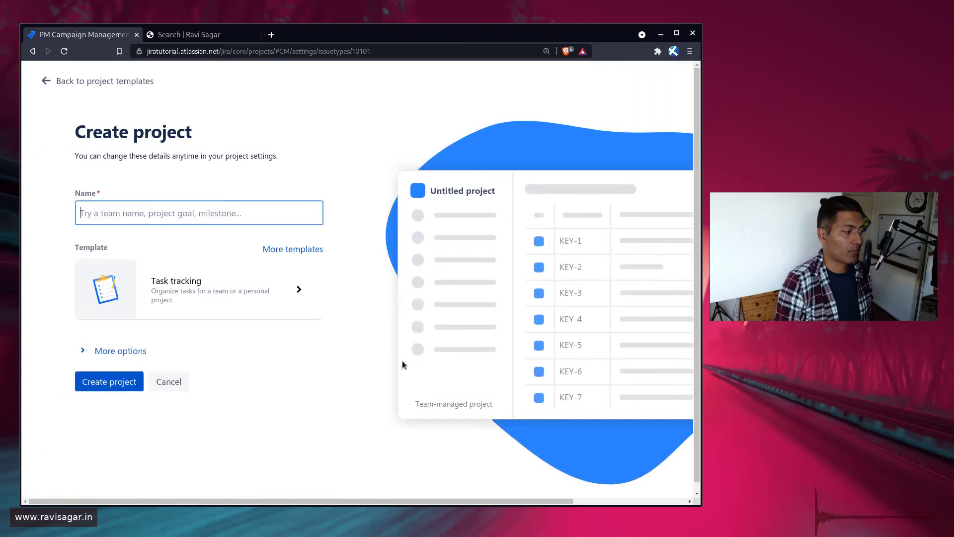
{"action": "left_click", "coordinate": [118, 350]}
{"action": "scroll", "coordinate": [118, 350], "scroll_direction": "down", "scroll_amount": 2}
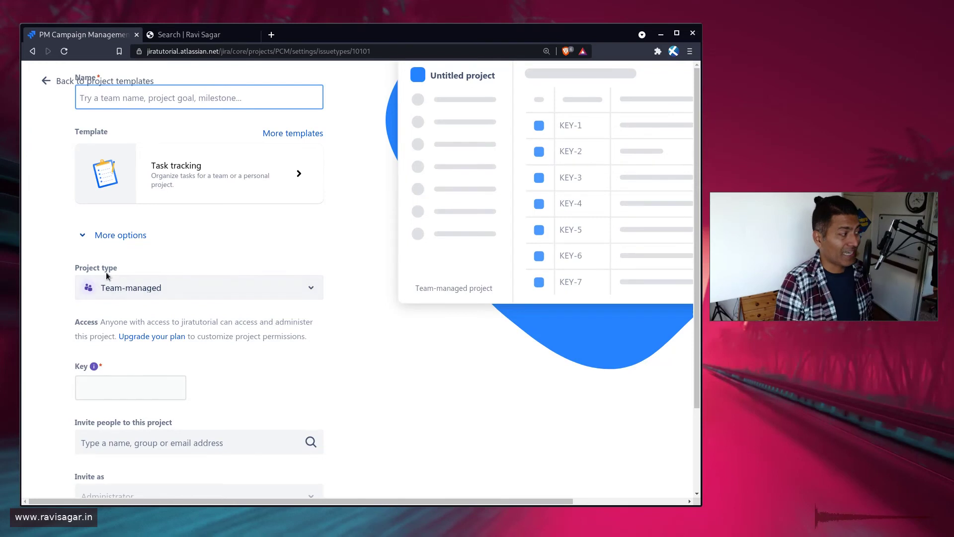
{"action": "left_click", "coordinate": [194, 295]}
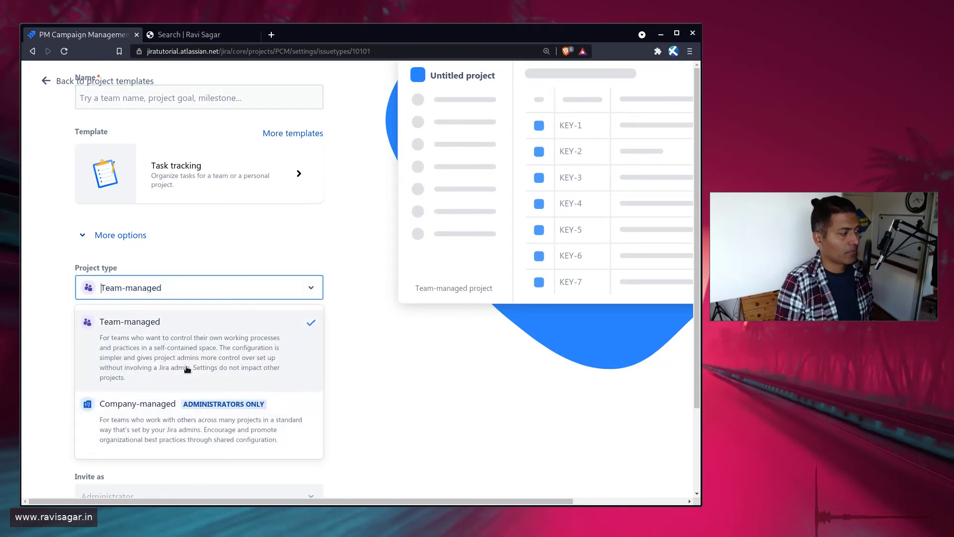
{"action": "left_click", "coordinate": [144, 409]}
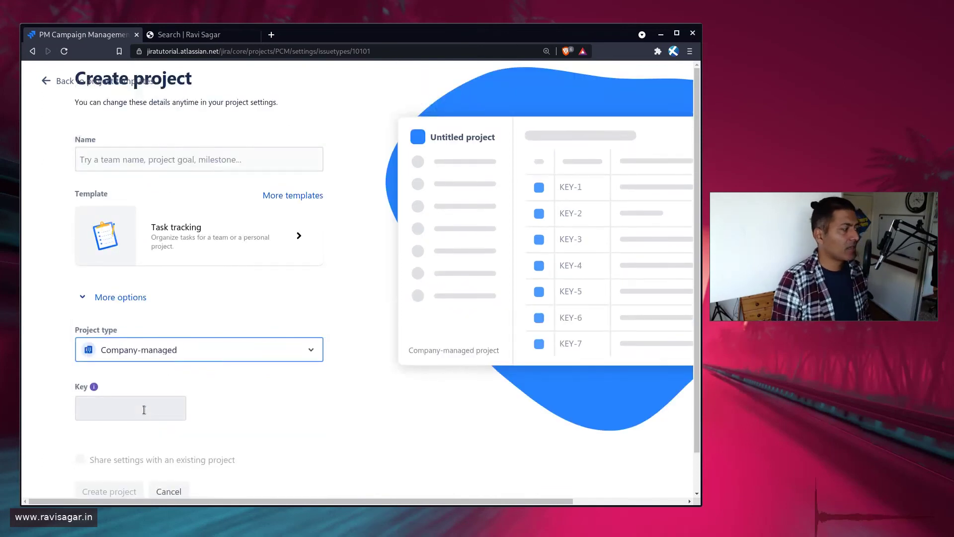
{"action": "left_click", "coordinate": [47, 81]}
Step: Choose the Project management template for the new project and set its project type to Company-managed
{"action": "left_click", "coordinate": [399, 273]}
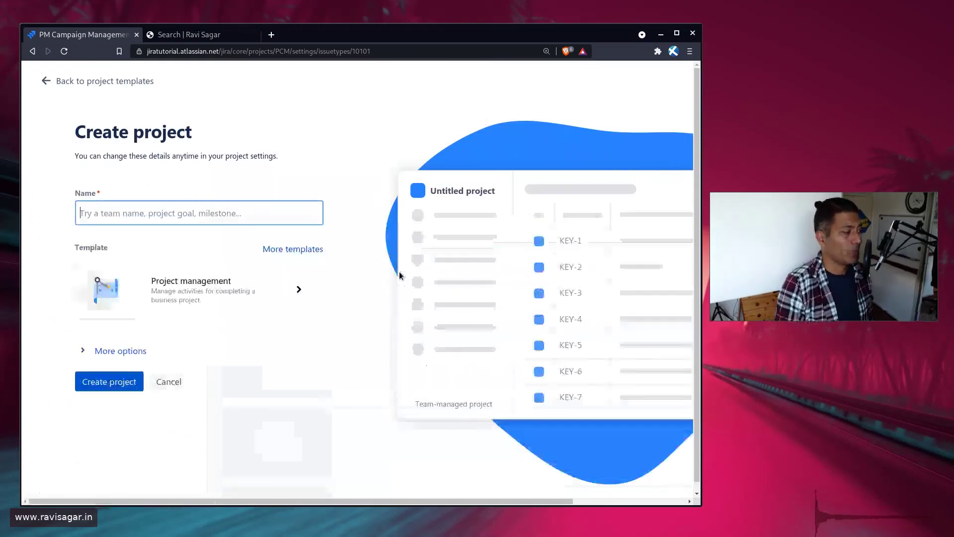
{"action": "left_click", "coordinate": [113, 352]}
{"action": "scroll", "coordinate": [205, 380], "scroll_direction": "down", "scroll_amount": 2}
{"action": "left_click", "coordinate": [148, 297]}
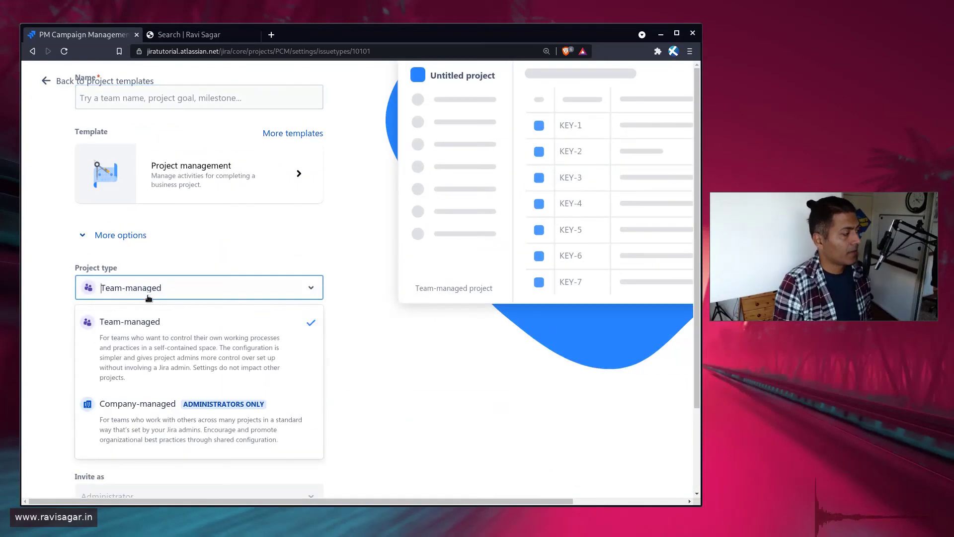
{"action": "left_click", "coordinate": [151, 413]}
Step: Name the project PM Campaign Management - Company Managed and create it
{"action": "left_click", "coordinate": [251, 154]}
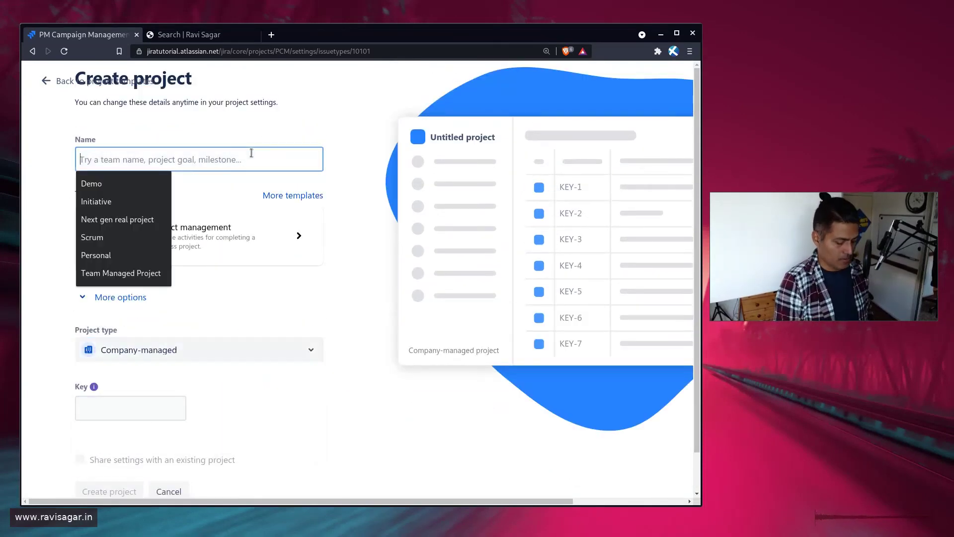
{"action": "type", "text": "PM"}
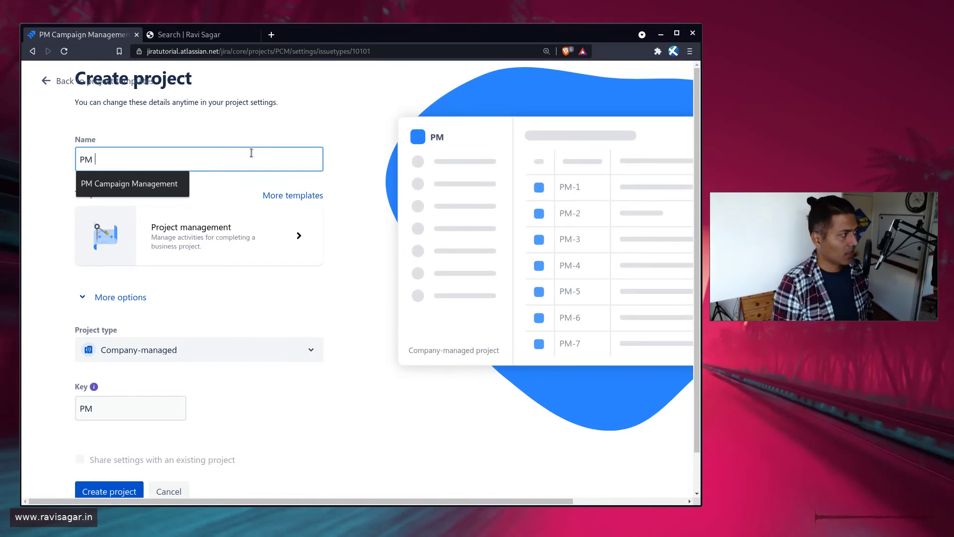
{"action": "key", "text": "Down"}
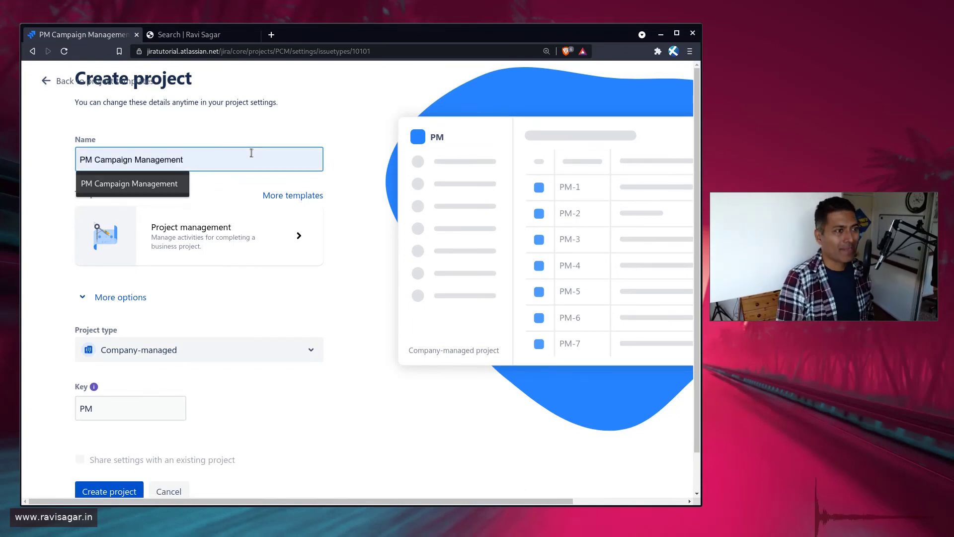
{"action": "type", "text": "C"}
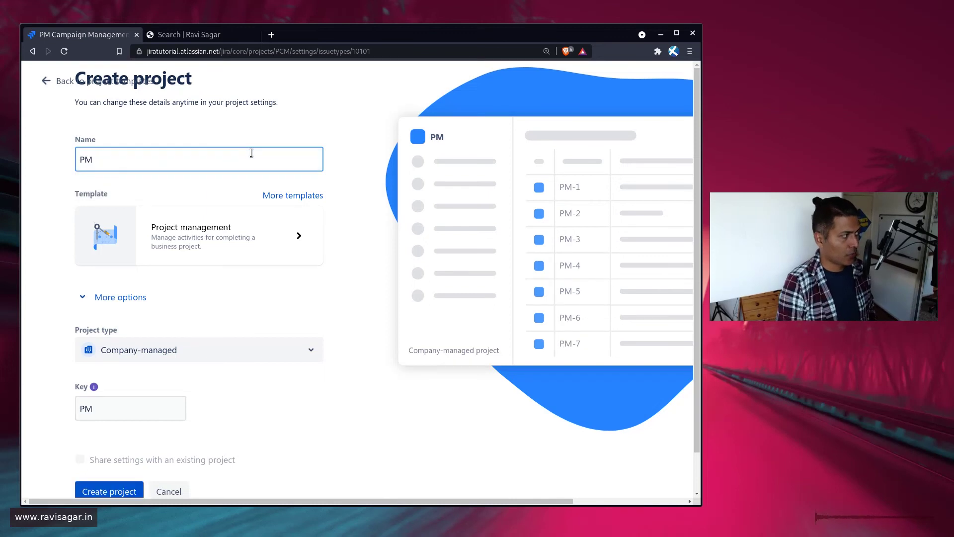
{"action": "key", "text": "BackSpace"}
{"action": "key", "text": "BackSpace"}
{"action": "key", "text": "BackSpace"}
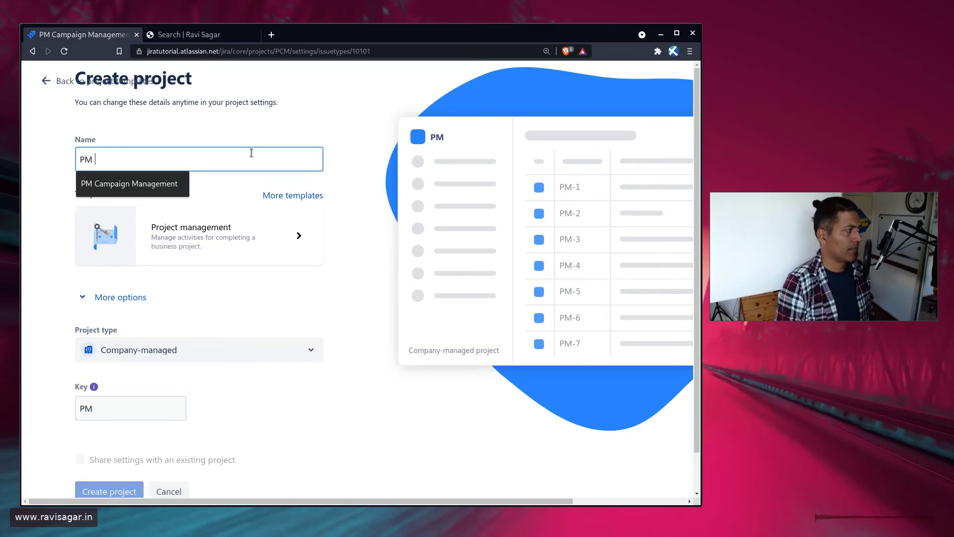
{"action": "key", "text": "Down"}
{"action": "key", "text": "Return"}
{"action": "type", "text": "- C"}
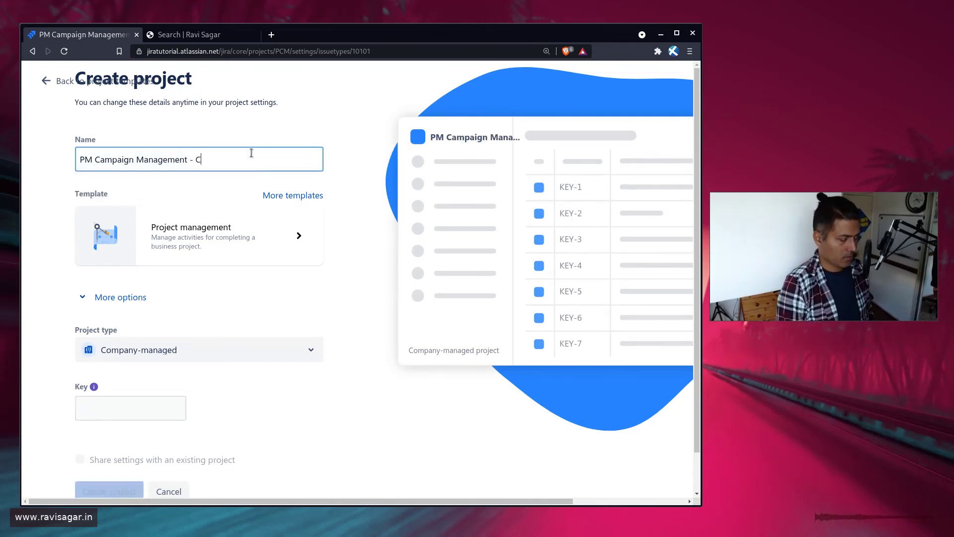
{"action": "type", "text": "ompany Managee"}
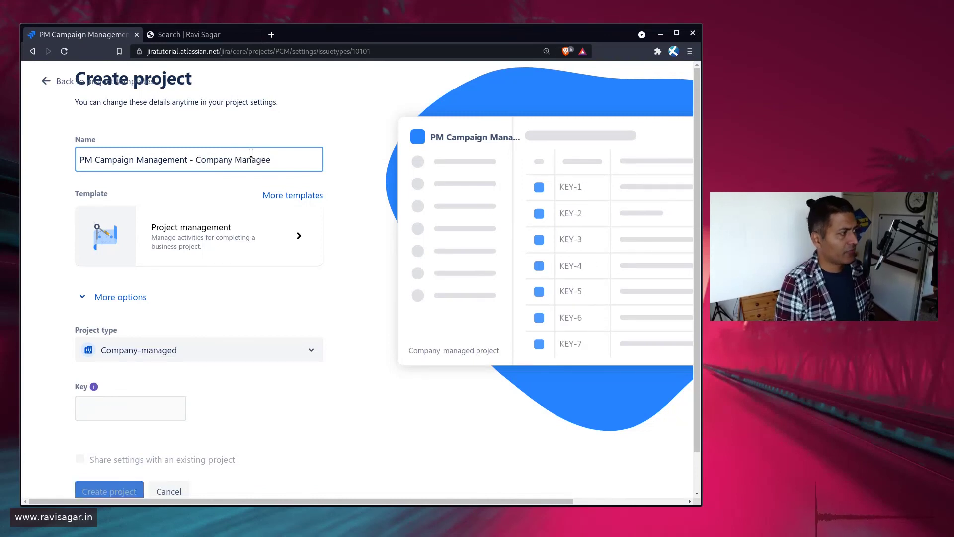
{"action": "key", "text": "BackSpace"}
{"action": "type", "text": "d"}
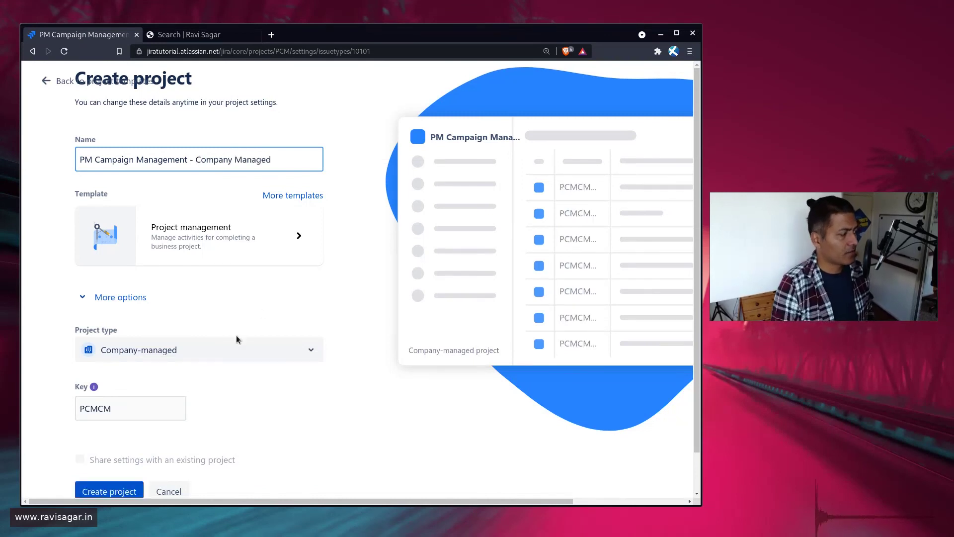
{"action": "scroll", "coordinate": [146, 390], "scroll_direction": "down", "scroll_amount": 1}
{"action": "left_click", "coordinate": [98, 446]}
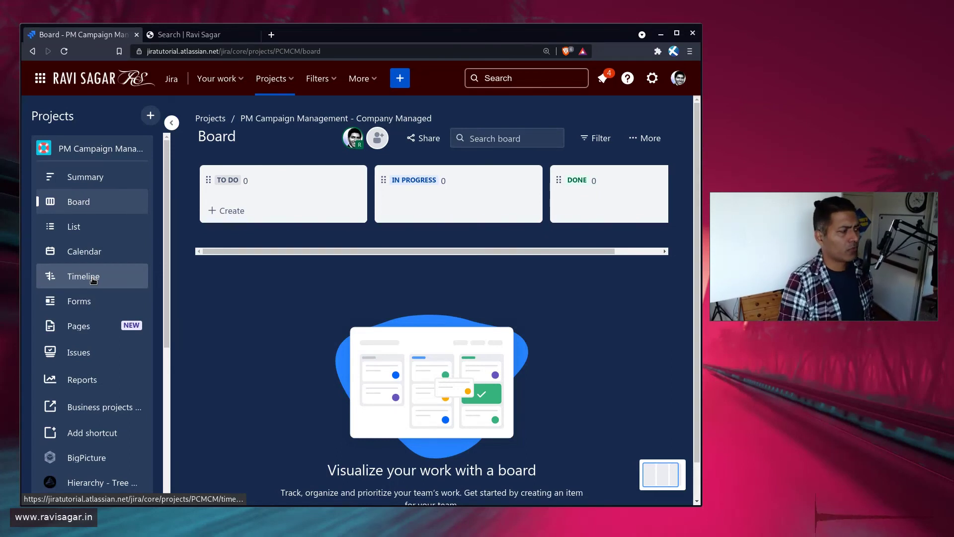
Step: Review the company-managed project's settings sections and its workflow scheme, and return to the project board
{"action": "scroll", "coordinate": [121, 412], "scroll_direction": "down", "scroll_amount": 3}
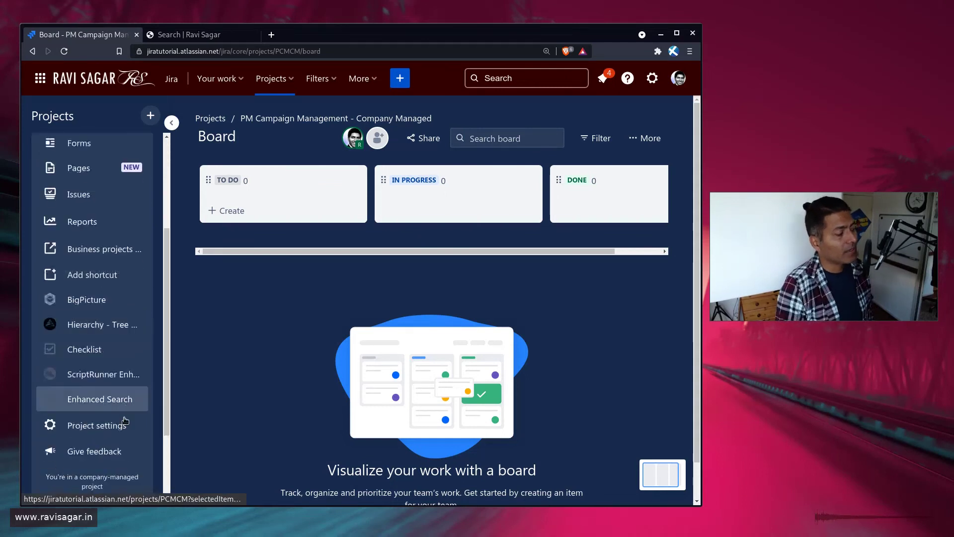
{"action": "left_click", "coordinate": [102, 426]}
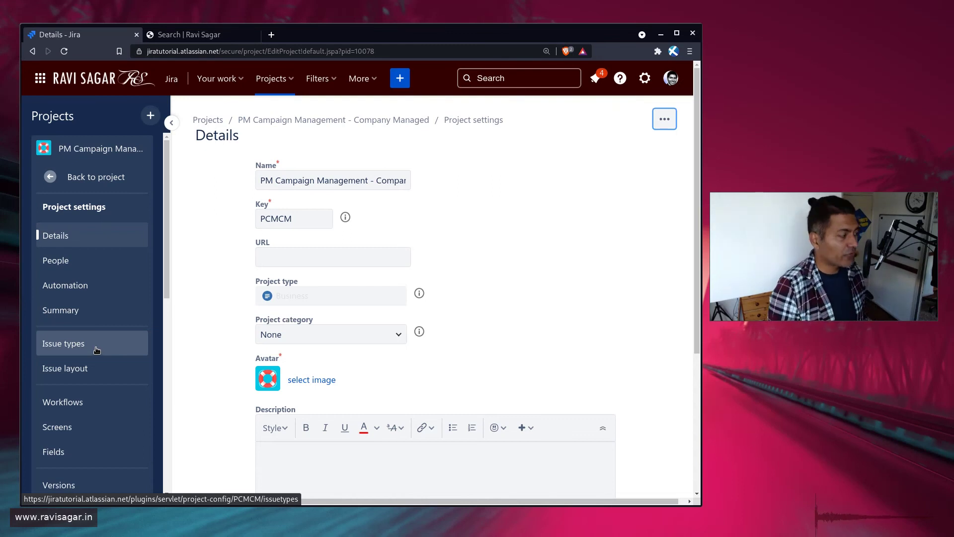
{"action": "scroll", "coordinate": [82, 357], "scroll_direction": "down", "scroll_amount": 2}
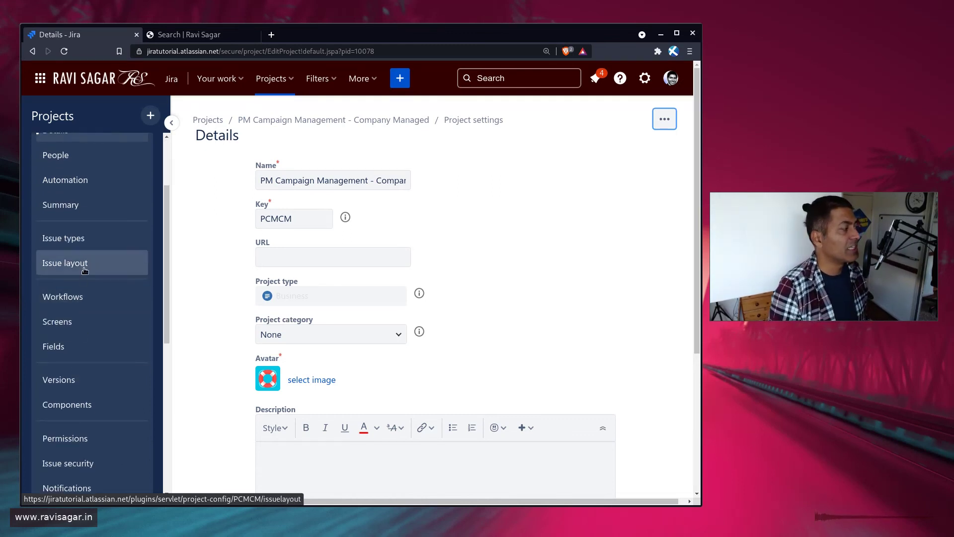
{"action": "left_click", "coordinate": [81, 295]}
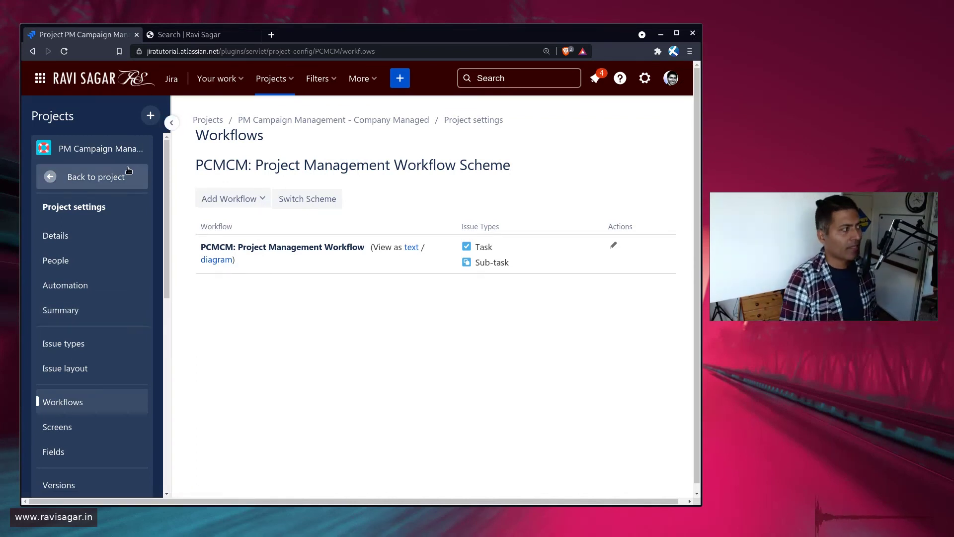
{"action": "left_click", "coordinate": [109, 178]}
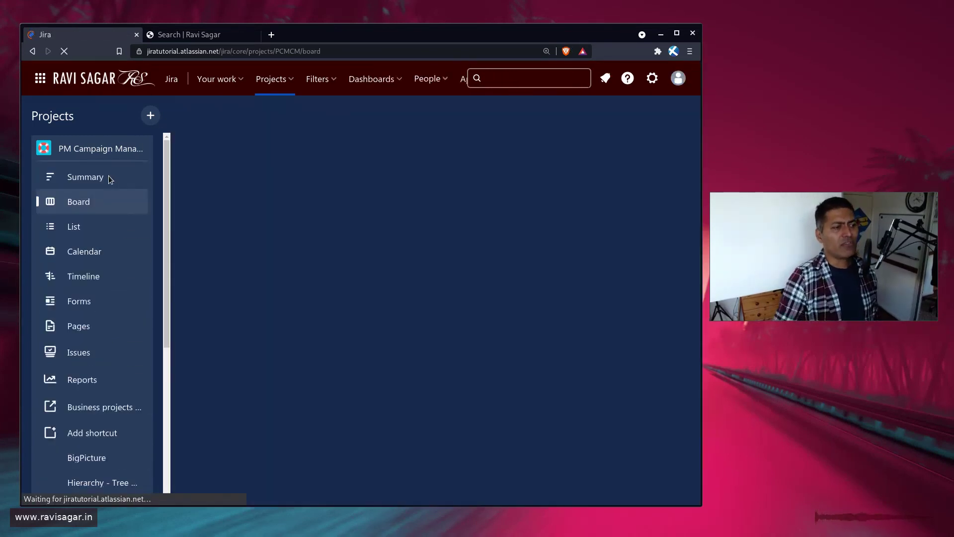